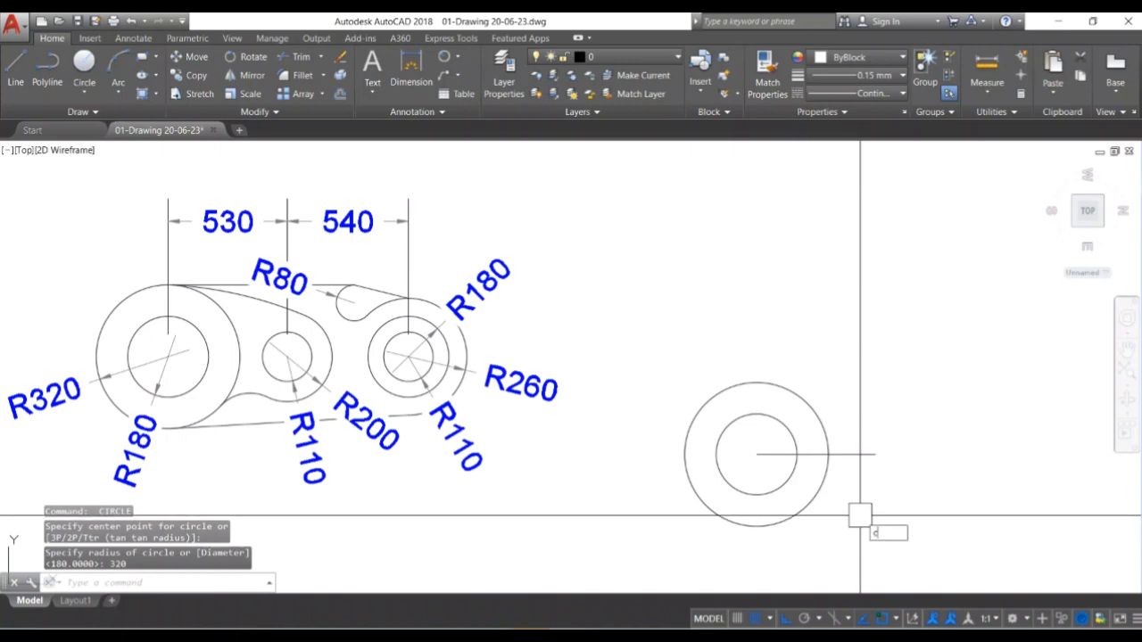
Draw two concentric circles with radii 200 and 110 at the free end of the horizontal centre line.
{"action": "key", "text": "Return"}
{"action": "left_click", "coordinate": [875, 454]}
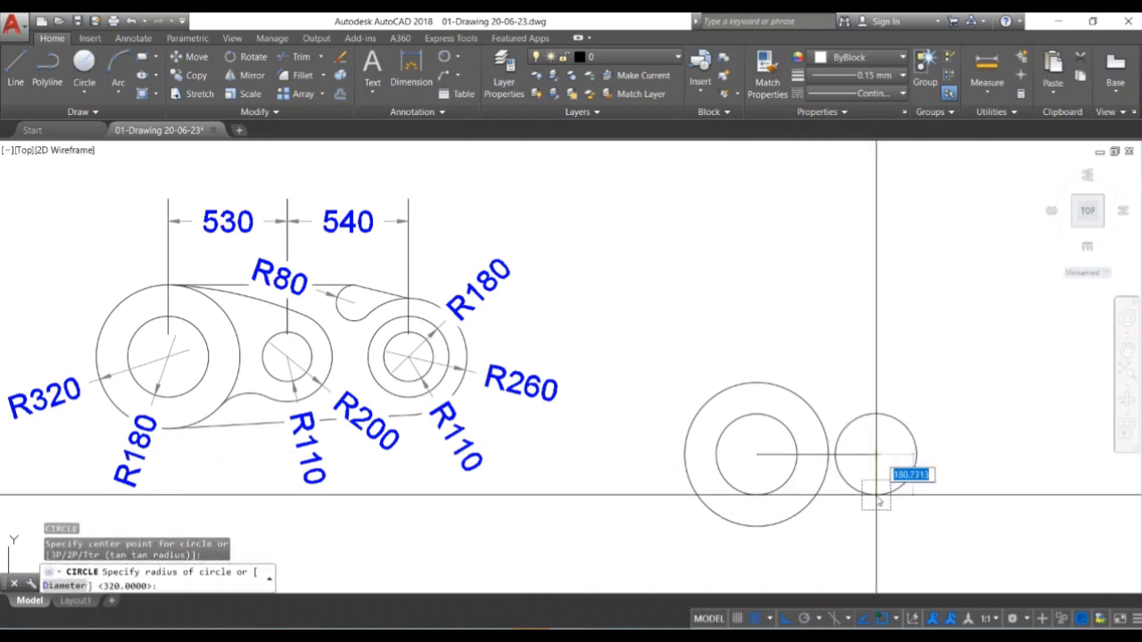
{"action": "type", "text": "200"}
{"action": "key", "text": "Return"}
{"action": "key", "text": "Return"}
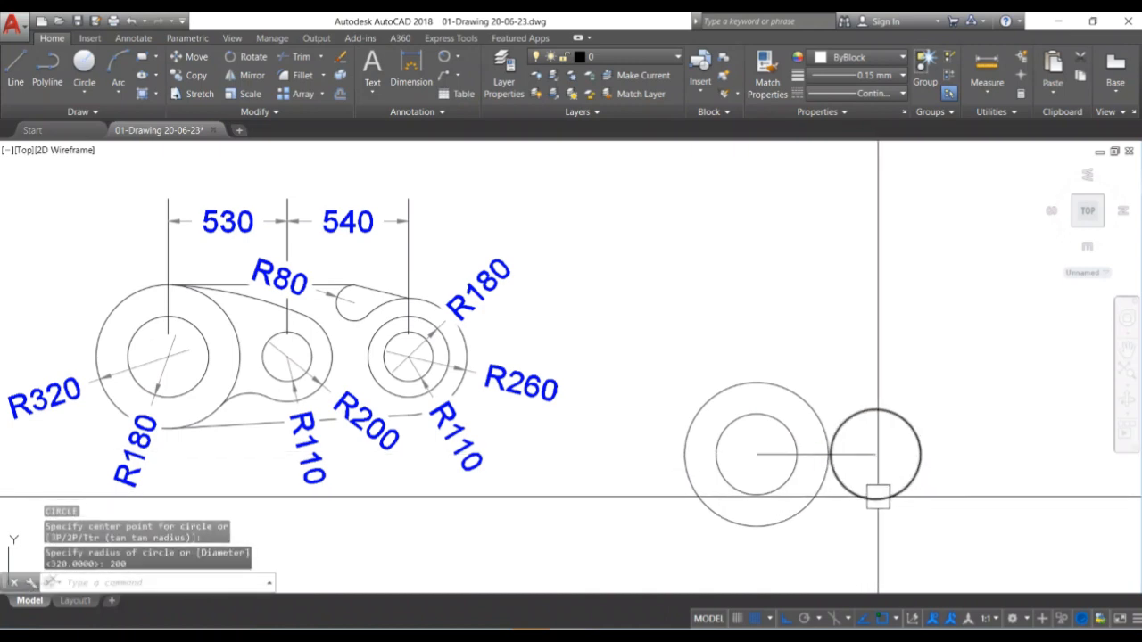
{"action": "left_click", "coordinate": [876, 454]}
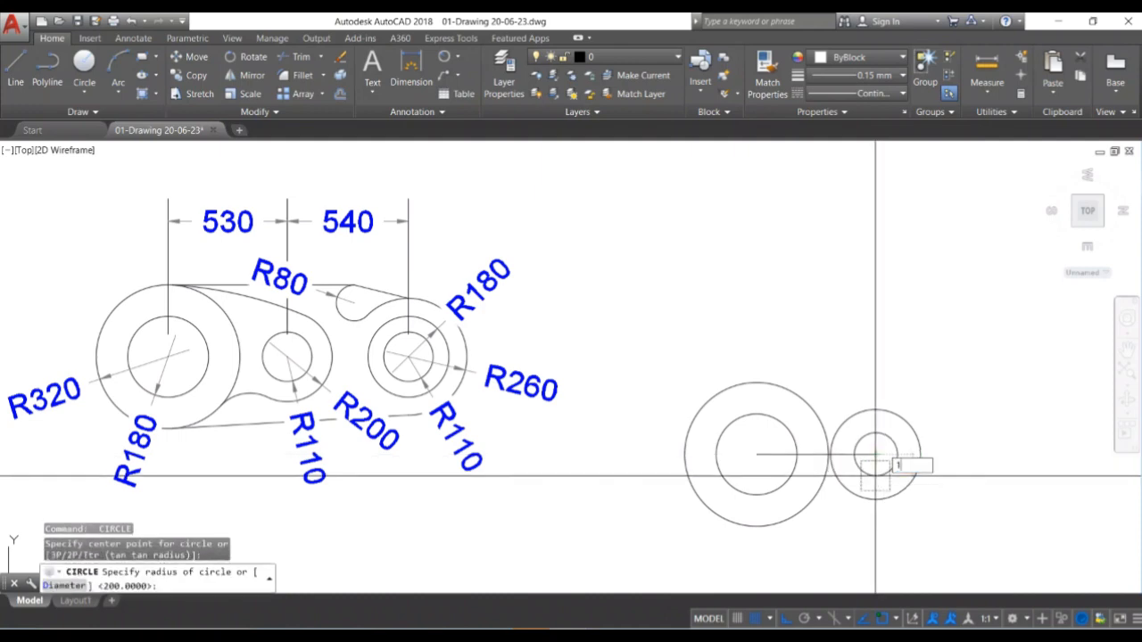
{"action": "key", "text": "Return"}
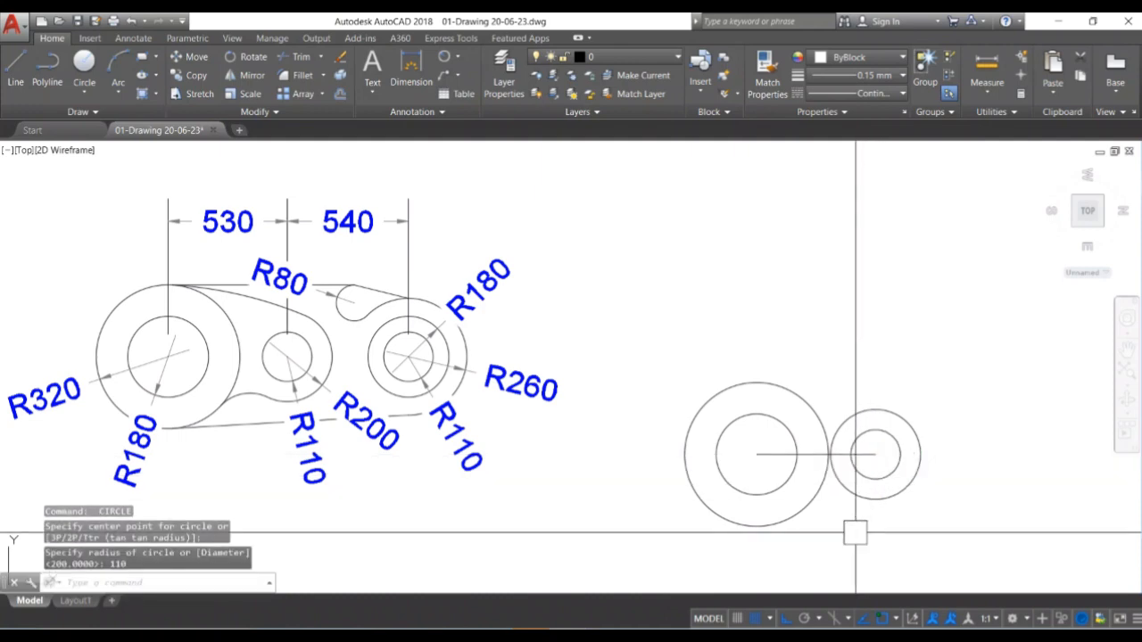
Draw a horizontal line 540 long extending to the right from the centre of the 200-radius circle.
{"action": "middle_click_drag", "start_coordinate": [859, 540], "coordinate": [891, 518]}
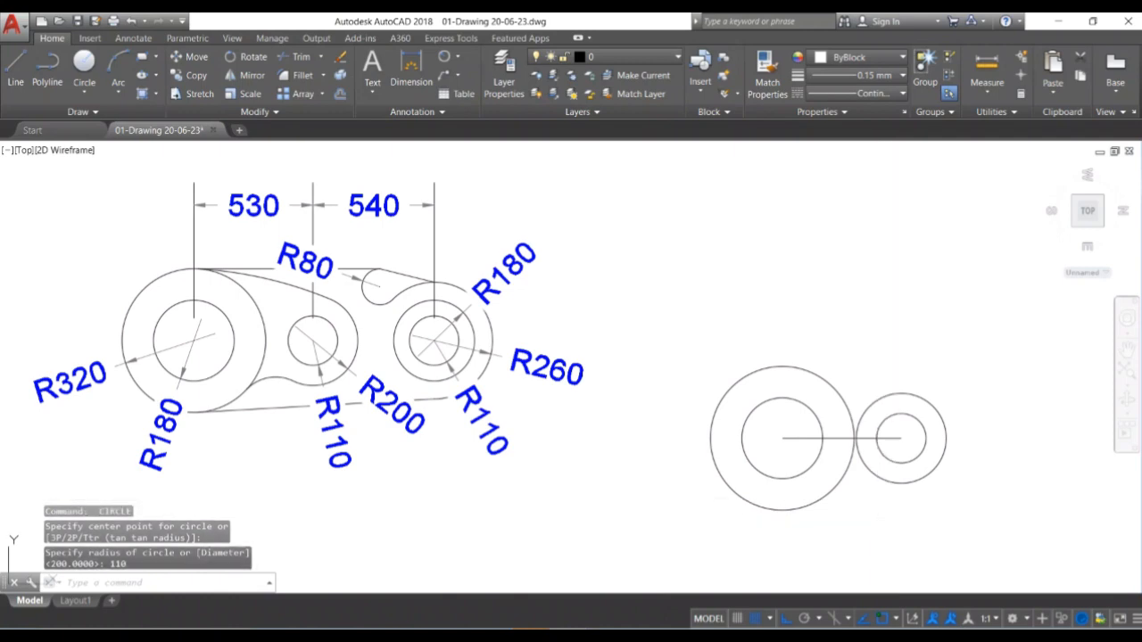
{"action": "type", "text": "l"}
{"action": "key", "text": "Return"}
{"action": "left_click", "coordinate": [901, 438]}
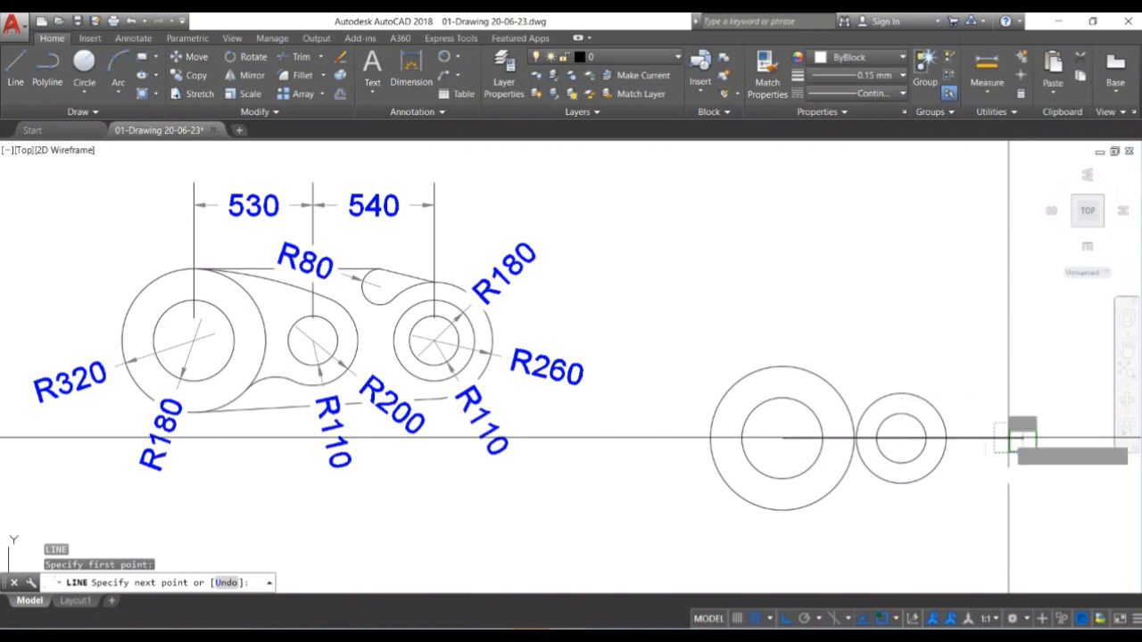
{"action": "key", "text": "Return"}
Draw three concentric circles with radii 110, 260 and 180 at the end of the 540-long centre line.
{"action": "type", "text": "c"}
{"action": "key", "text": "Return"}
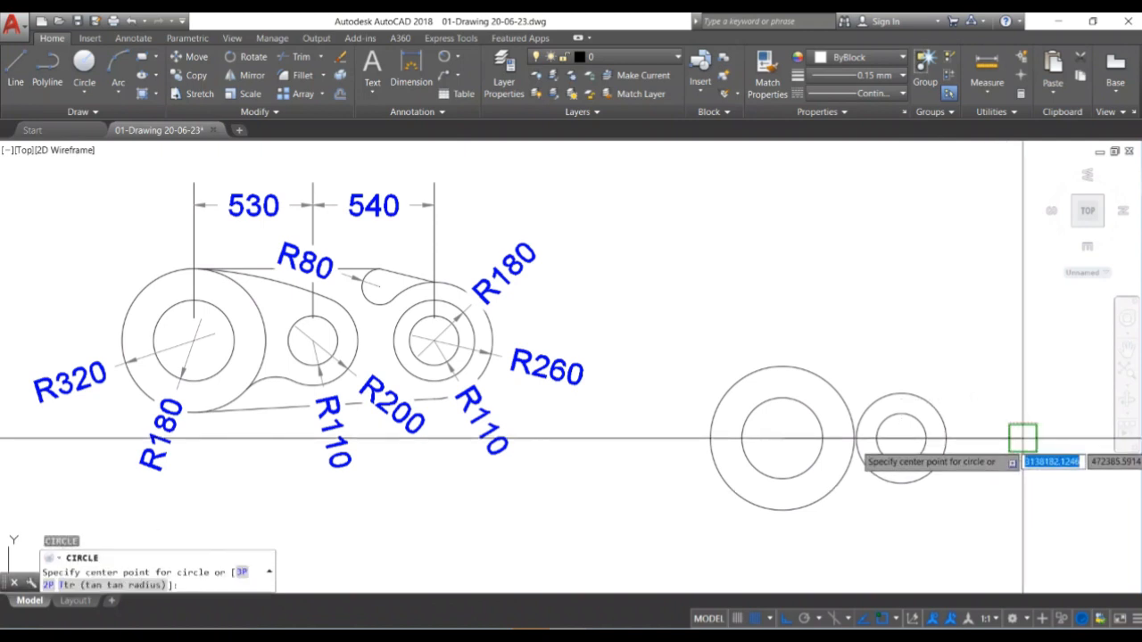
{"action": "left_click", "coordinate": [1023, 437]}
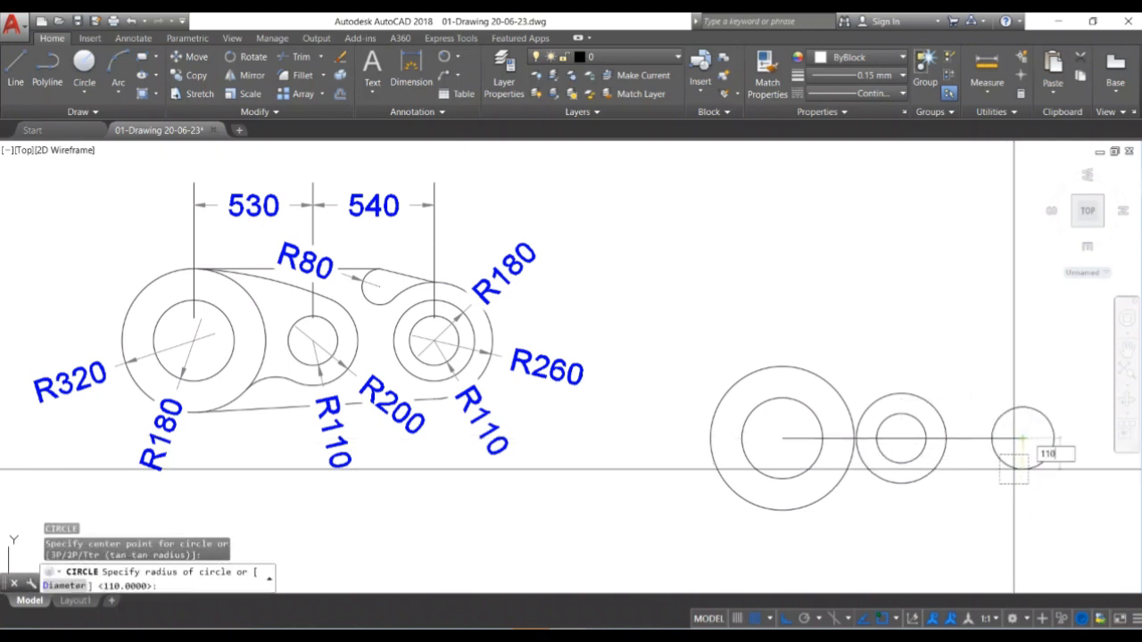
{"action": "key", "text": "Return"}
{"action": "key", "text": "Return"}
{"action": "left_click", "coordinate": [1022, 438]}
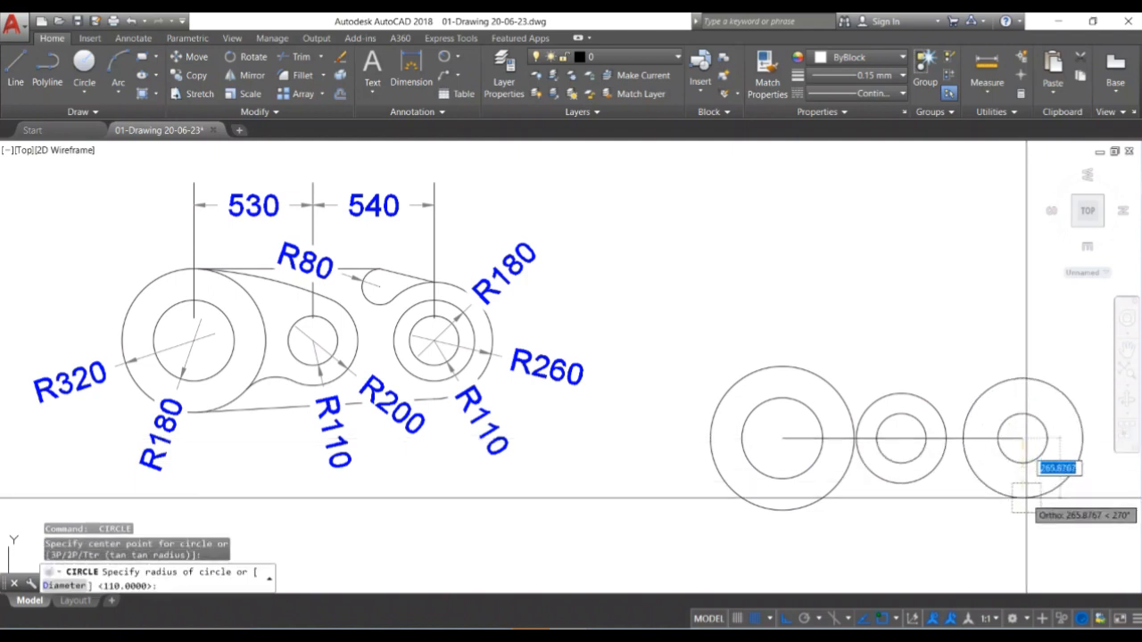
{"action": "type", "text": "26"}
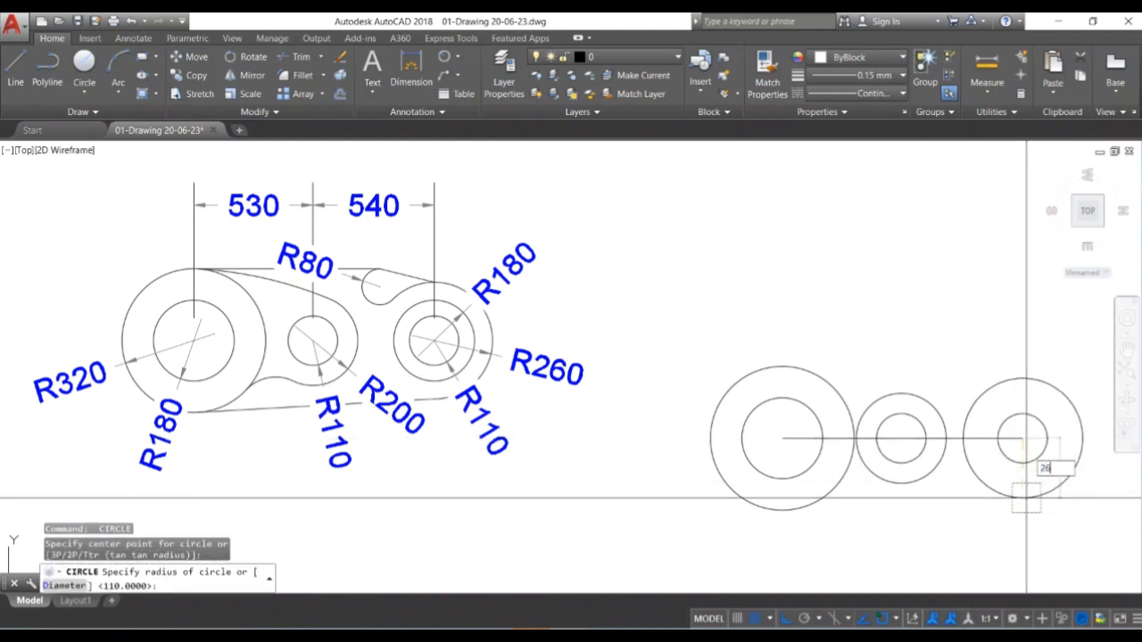
{"action": "type", "text": "0"}
{"action": "key", "text": "Return"}
{"action": "key", "text": "Return"}
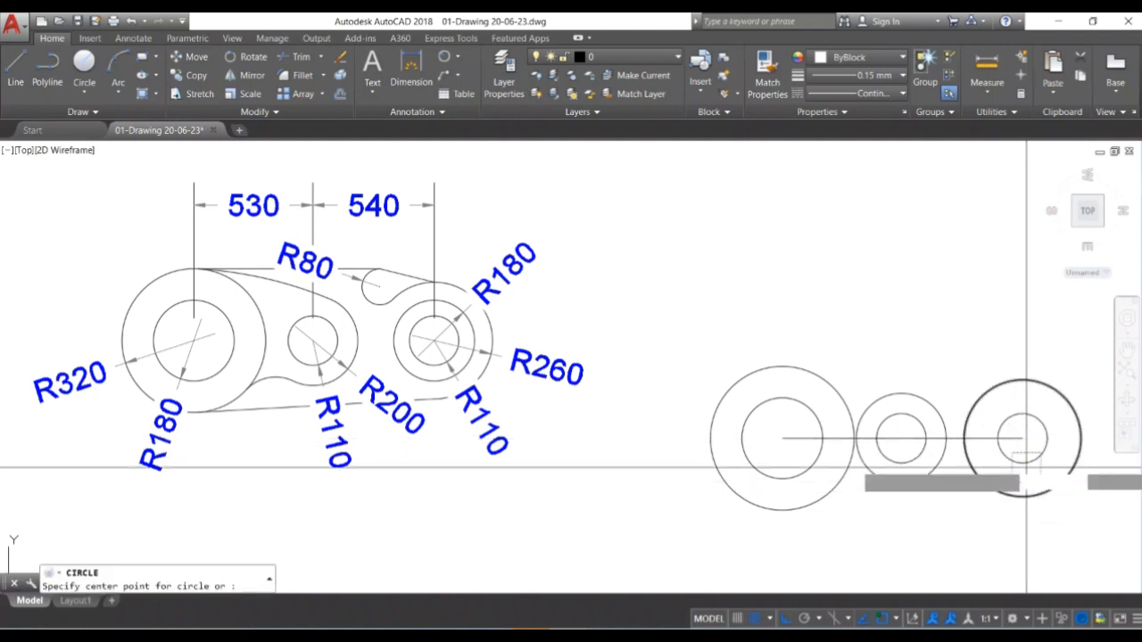
{"action": "left_click", "coordinate": [1022, 438]}
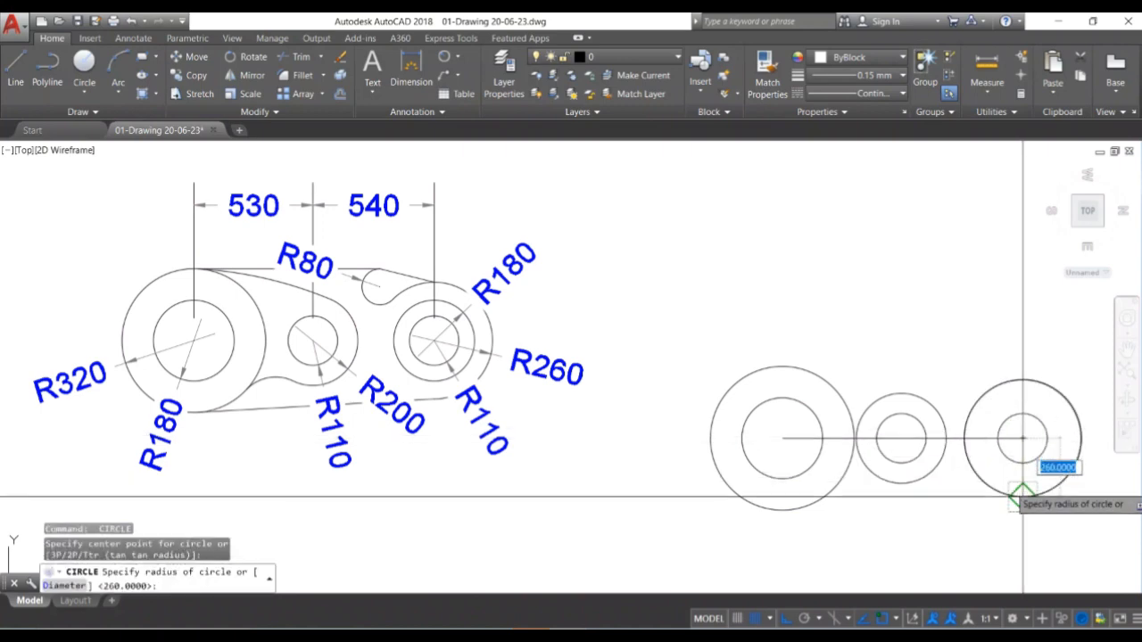
{"action": "key", "text": "Return"}
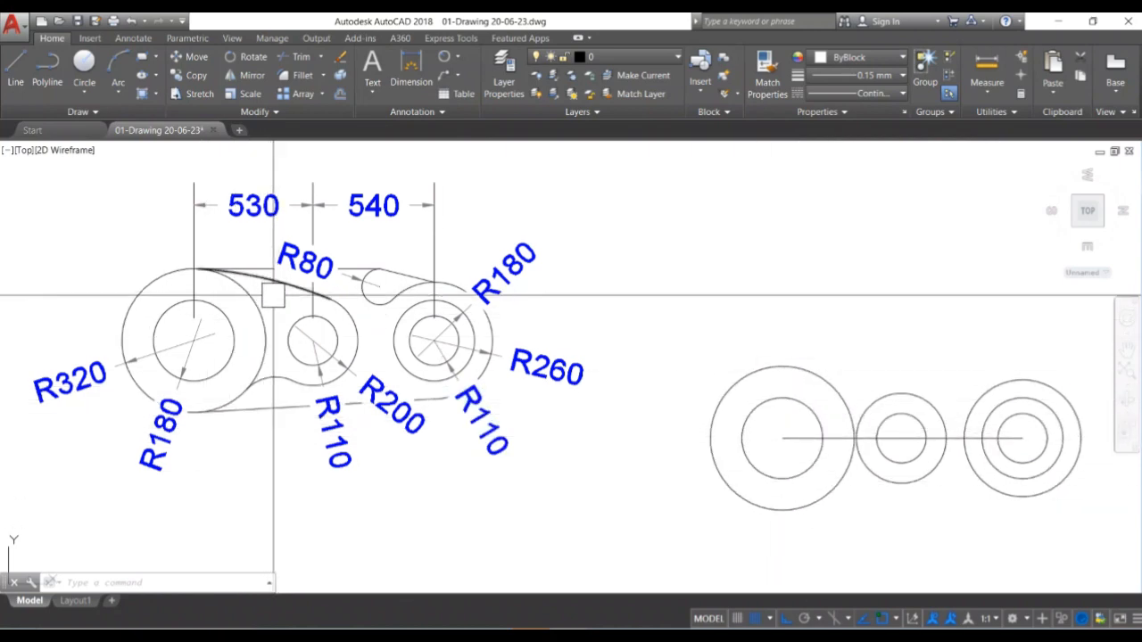
{"action": "type", "text": "c"}
{"action": "key", "text": "Return"}
{"action": "type", "text": "t"}
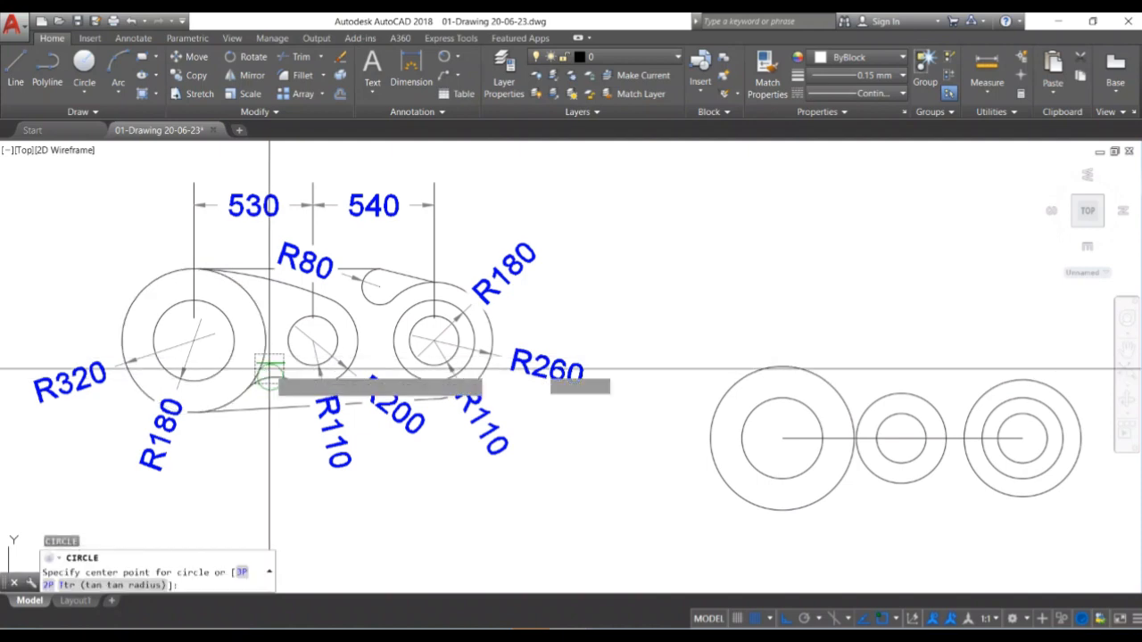
{"action": "key", "text": "Return"}
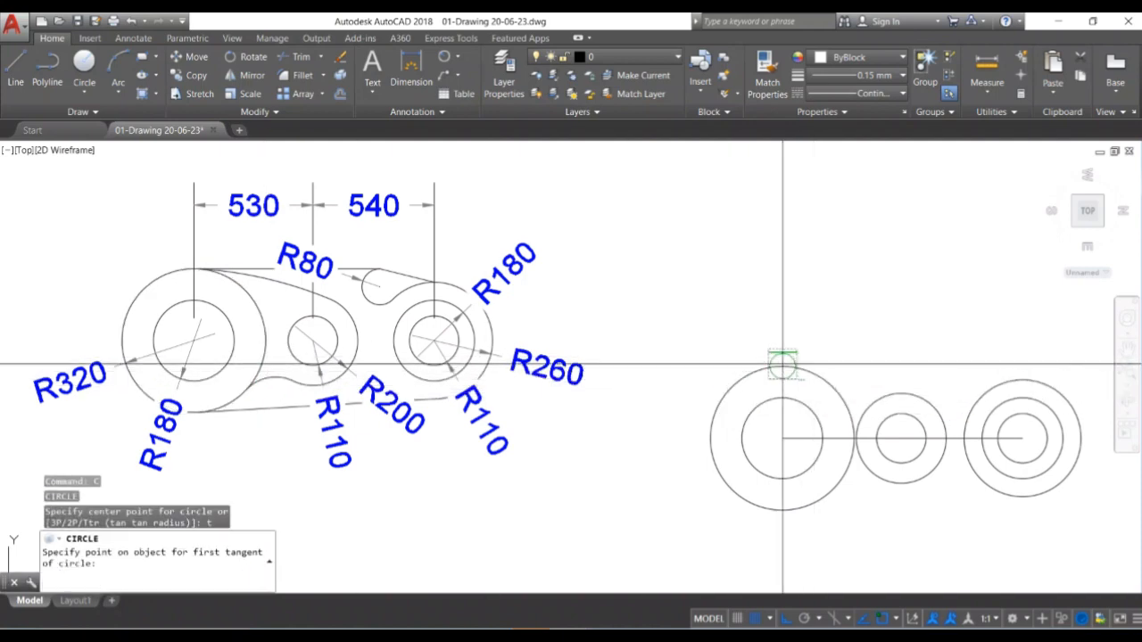
{"action": "left_click", "coordinate": [783, 365]}
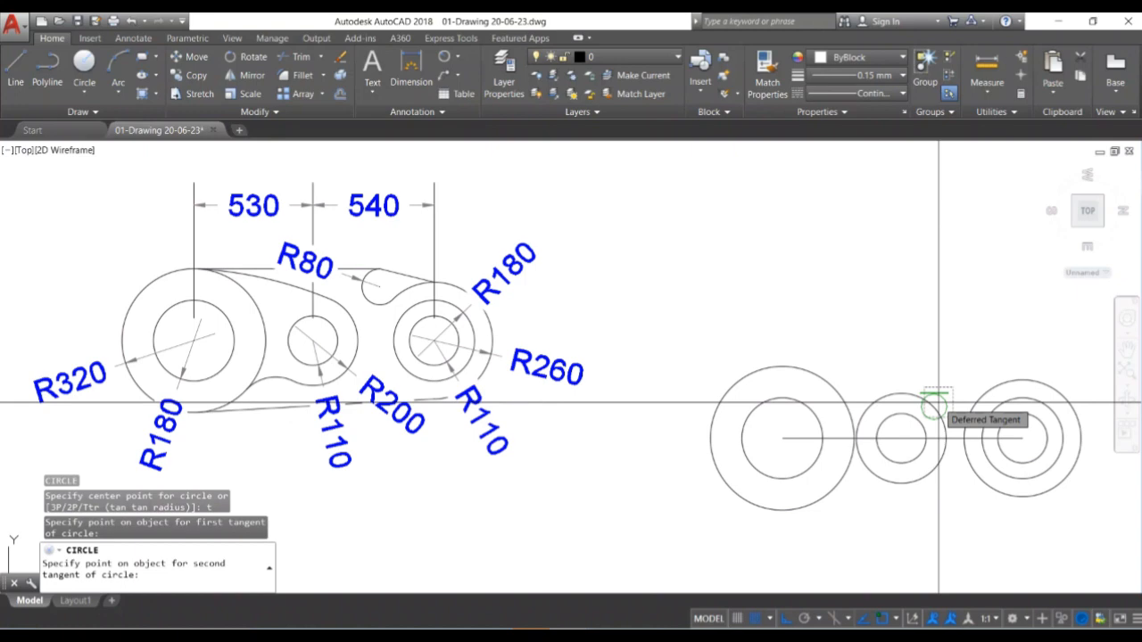
{"action": "key", "text": "Escape"}
{"action": "key", "text": "Escape"}
{"action": "key", "text": "Escape"}
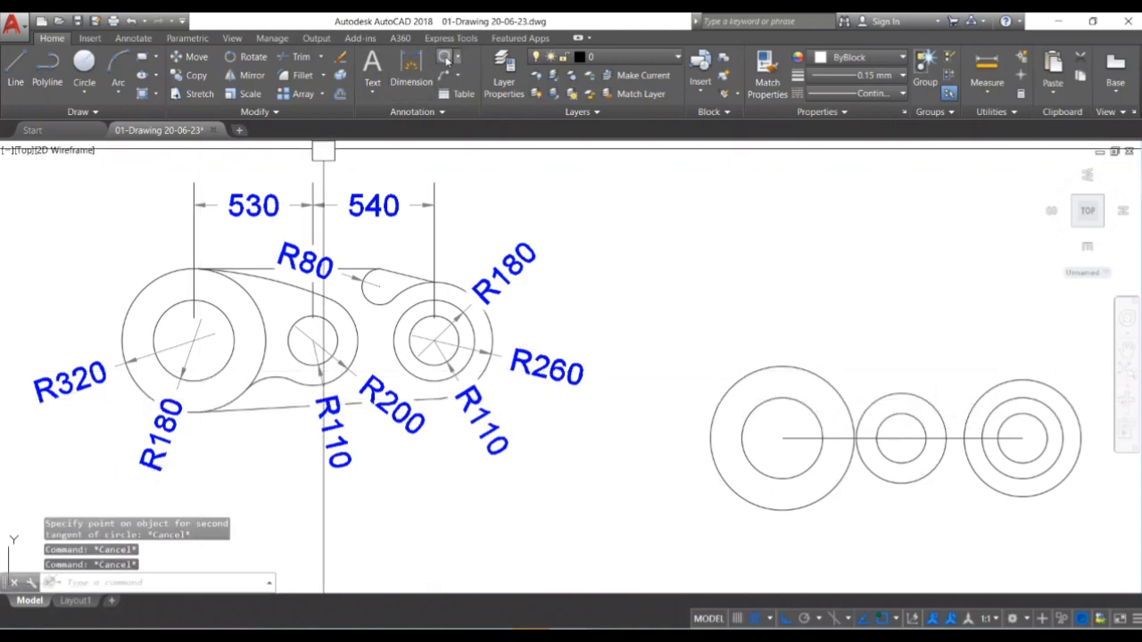
Add a radius dimension to the long upper arc joining the large and middle circles of the reference drawing.
{"action": "left_click", "coordinate": [444, 57]}
{"action": "left_click", "coordinate": [286, 291]}
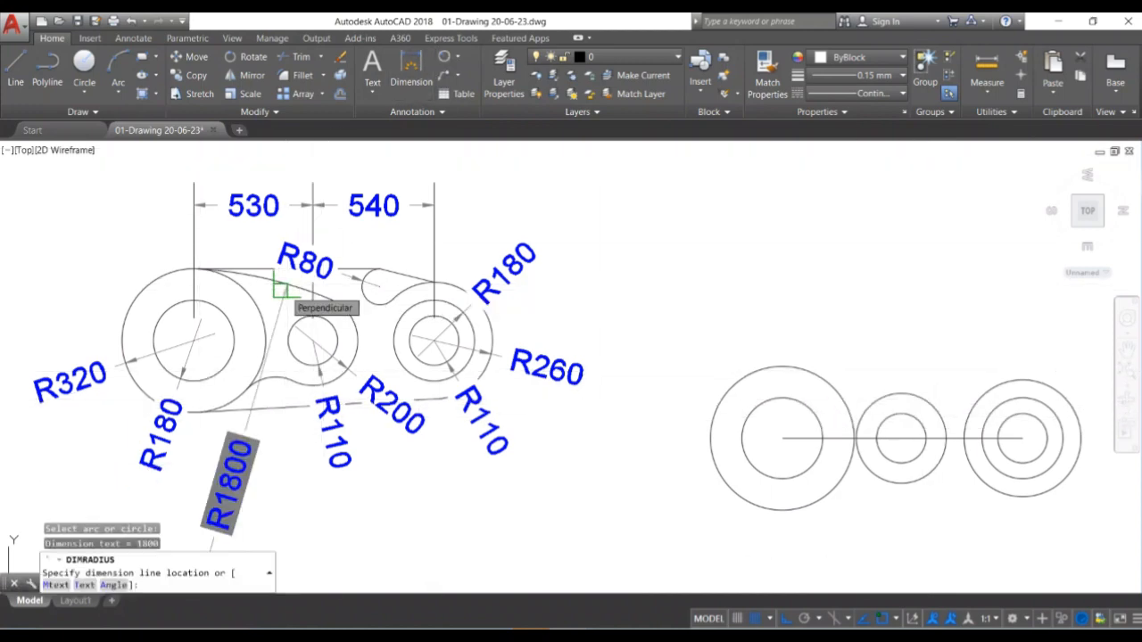
{"action": "left_click", "coordinate": [286, 289]}
Draw a tangent-tangent-radius circle of radius 1800 touching the tops of the 320-radius and 200-radius circles.
{"action": "scroll", "coordinate": [327, 415], "scroll_direction": "down", "scroll_amount": 2}
{"action": "scroll", "coordinate": [298, 439], "scroll_direction": "up", "scroll_amount": 2}
{"action": "mouse_move", "coordinate": [297, 439]}
{"action": "middle_mouse_down"}
{"action": "mouse_move", "coordinate": [293, 462]}
{"action": "mouse_move", "coordinate": [283, 428]}
{"action": "middle_mouse_up"}
{"action": "type", "text": "c"}
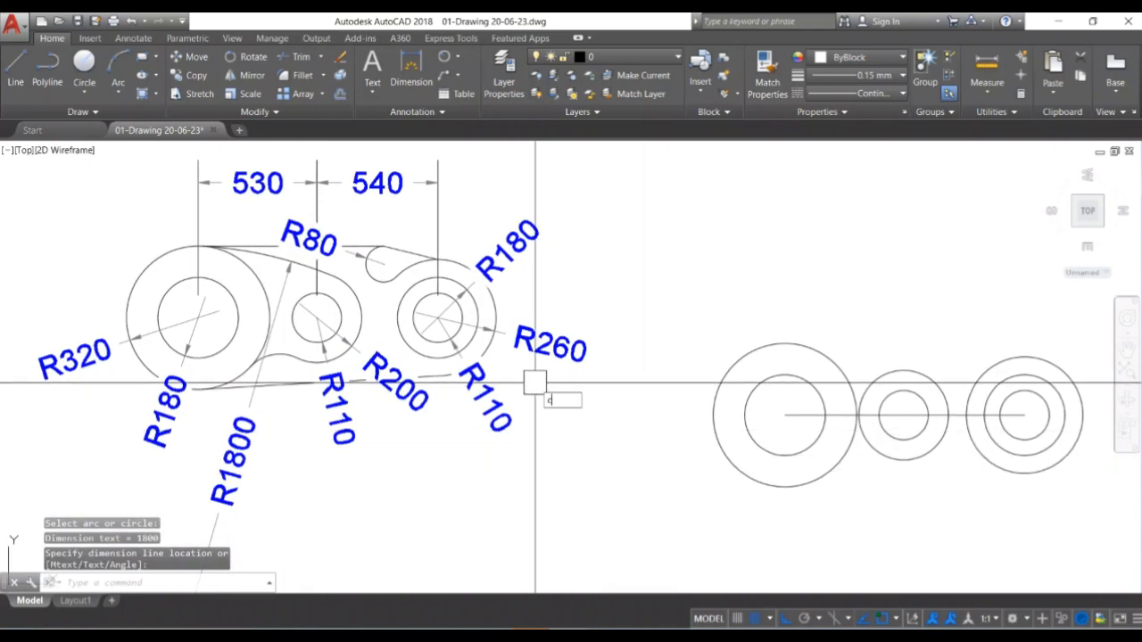
{"action": "key", "text": "Return"}
{"action": "type", "text": "t"}
{"action": "key", "text": "Return"}
{"action": "left_click", "coordinate": [767, 346]}
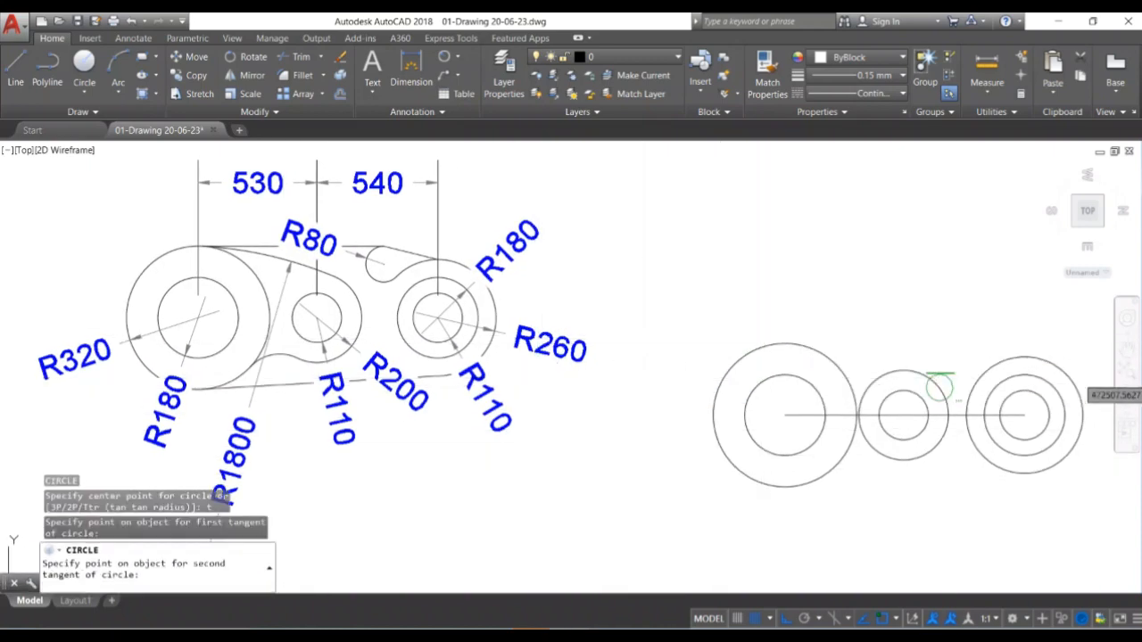
{"action": "left_click", "coordinate": [941, 379]}
{"action": "type", "text": "1800"}
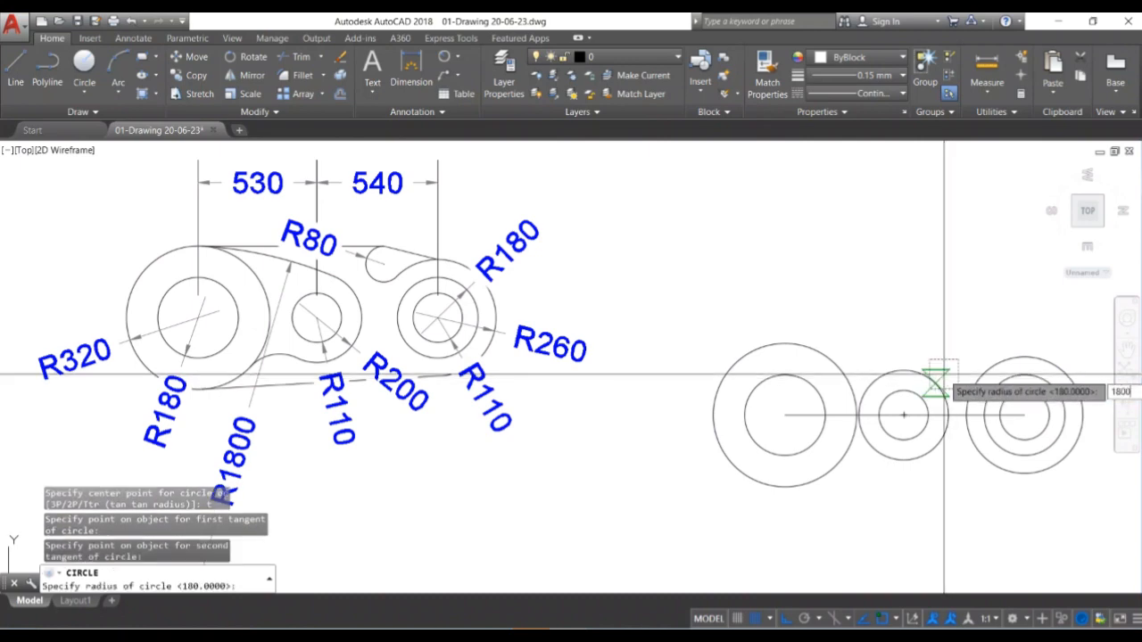
{"action": "key", "text": "Return"}
Trim the 1800-radius circle to the upper arc between its two tangent circles and erase the leftover piece crossing the end circles.
{"action": "type", "text": "tr"}
{"action": "key", "text": "Return"}
{"action": "key", "text": "Return"}
{"action": "left_click", "coordinate": [636, 361]}
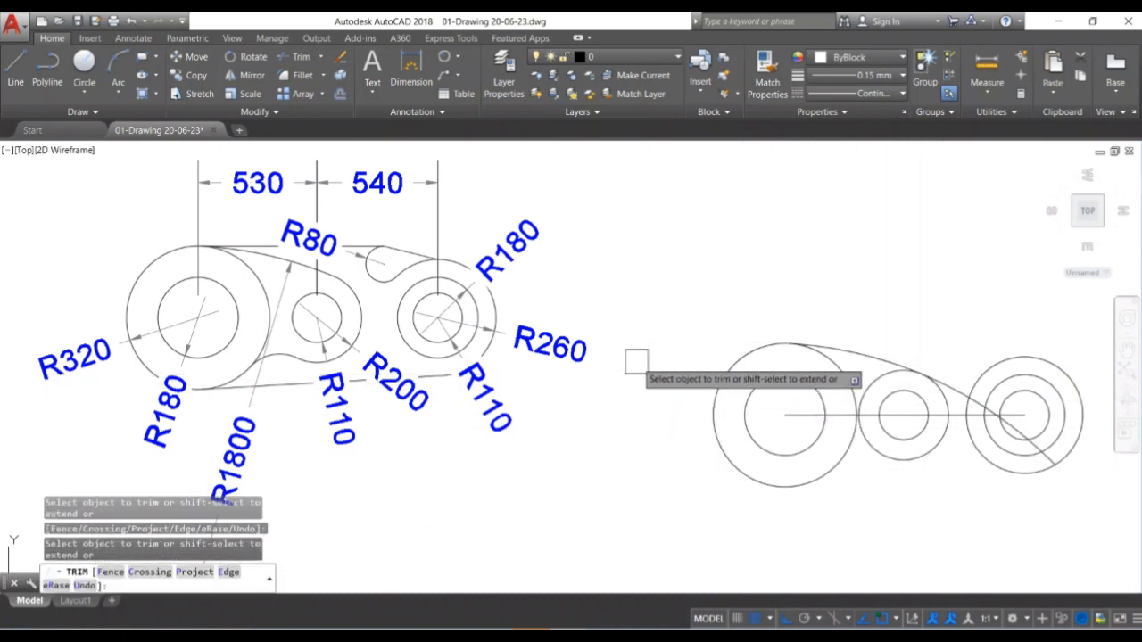
{"action": "scroll", "coordinate": [949, 387], "scroll_direction": "up", "scroll_amount": 2}
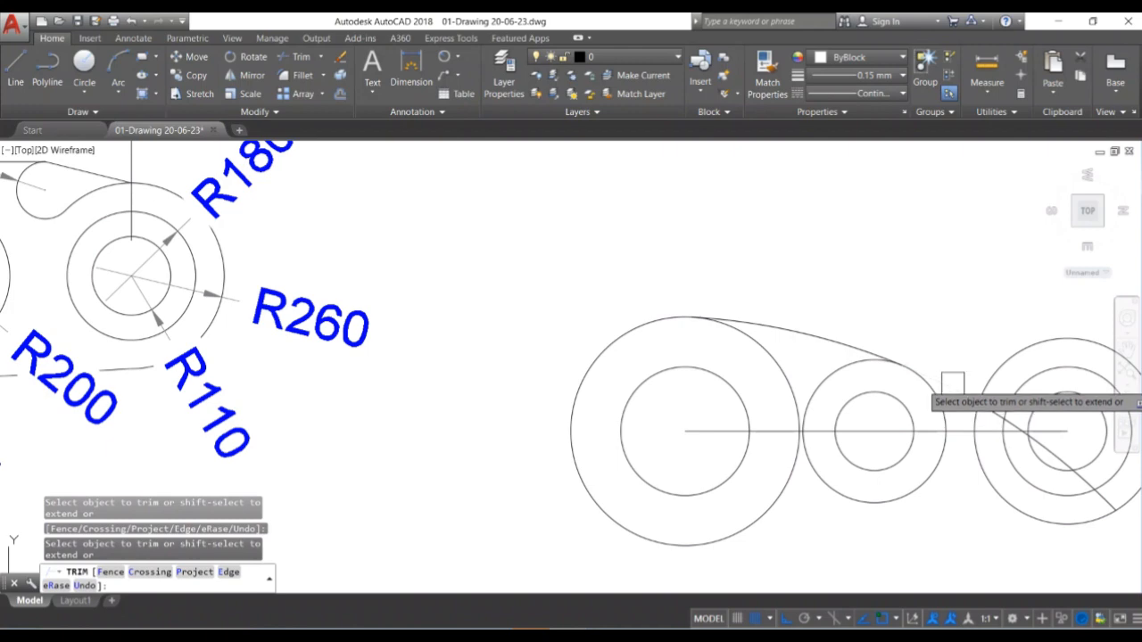
{"action": "key", "text": "Escape"}
{"action": "left_click", "coordinate": [1039, 448]}
{"action": "key", "text": "Delete"}
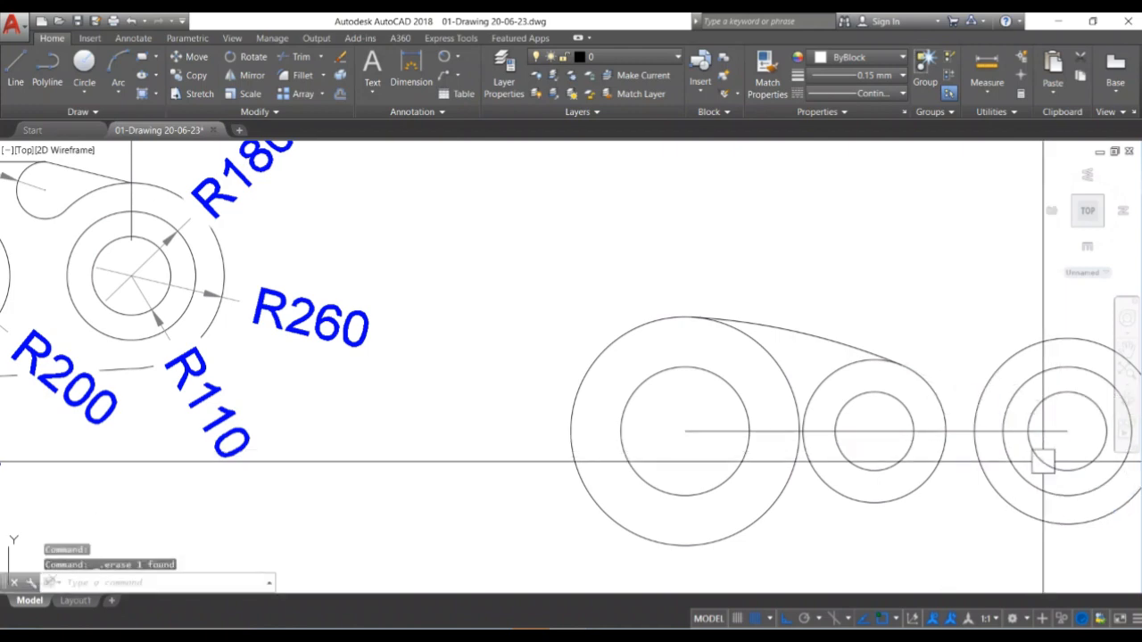
Add a radius dimension to the small lower blend arc between the large and middle circles of the reference drawing.
{"action": "scroll", "coordinate": [803, 498], "scroll_direction": "down", "scroll_amount": 3}
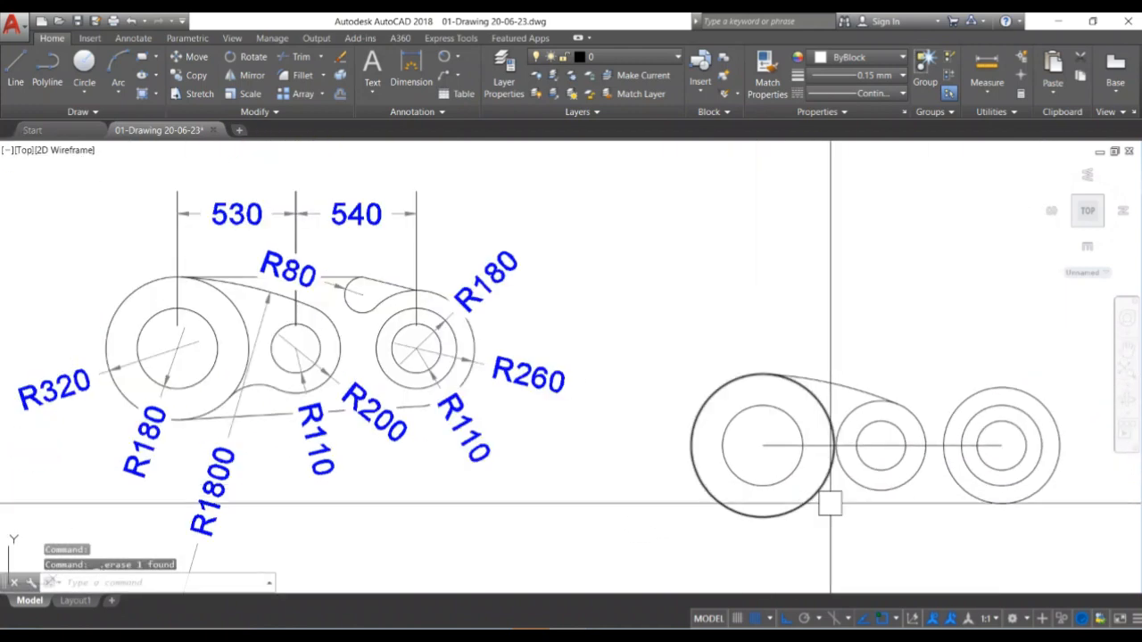
{"action": "middle_click_drag", "start_coordinate": [840, 515], "coordinate": [845, 494]}
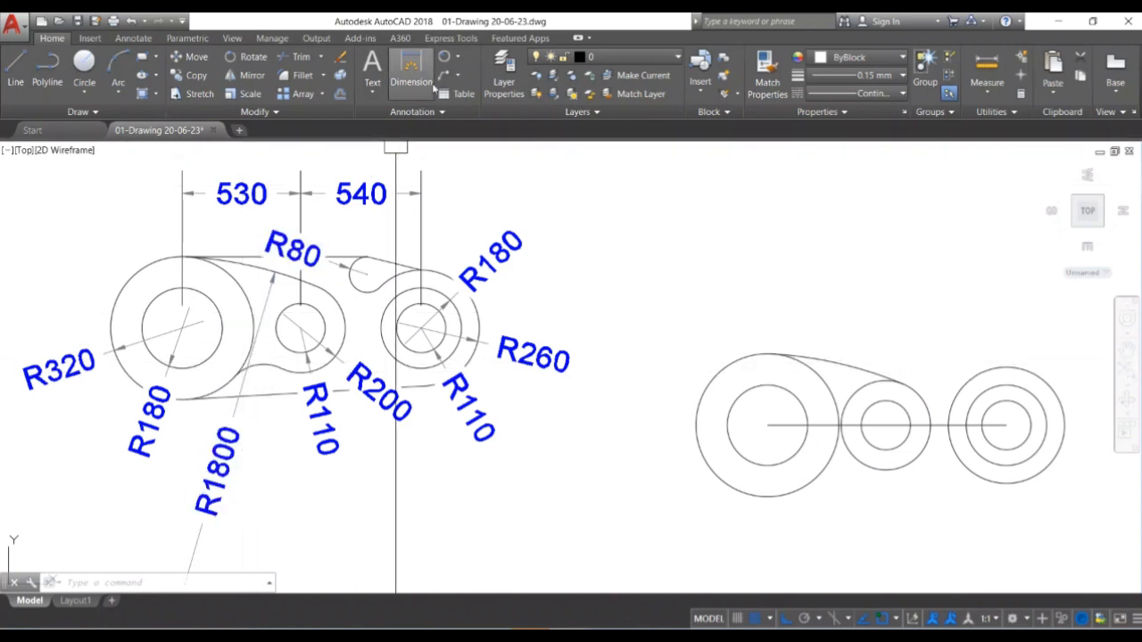
{"action": "left_click", "coordinate": [444, 57]}
{"action": "left_click", "coordinate": [265, 374]}
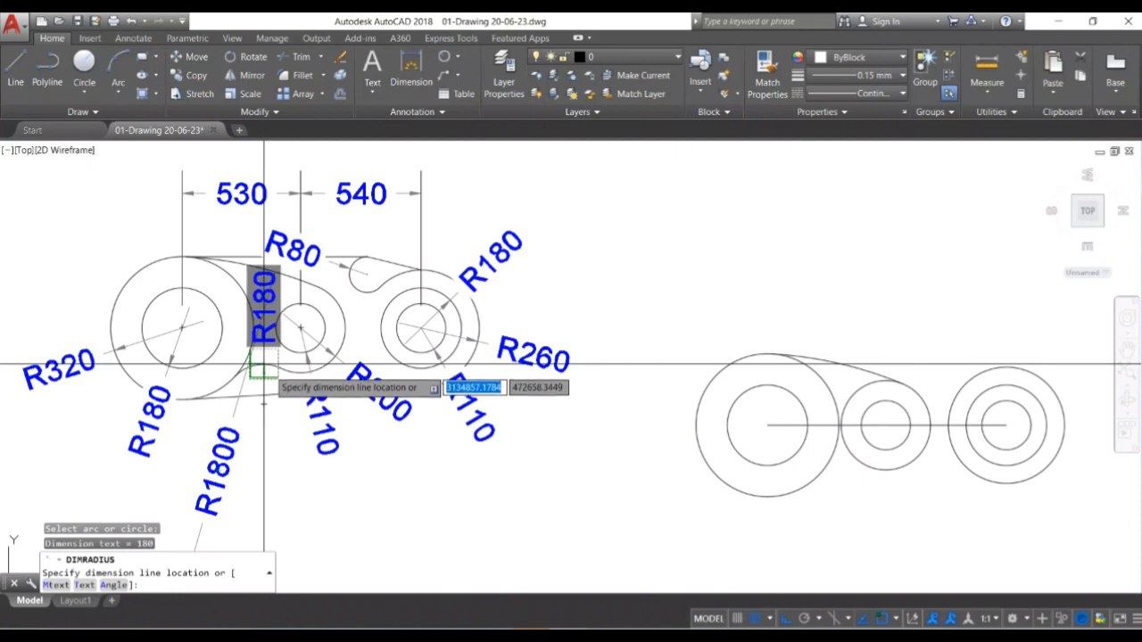
{"action": "left_click", "coordinate": [228, 314]}
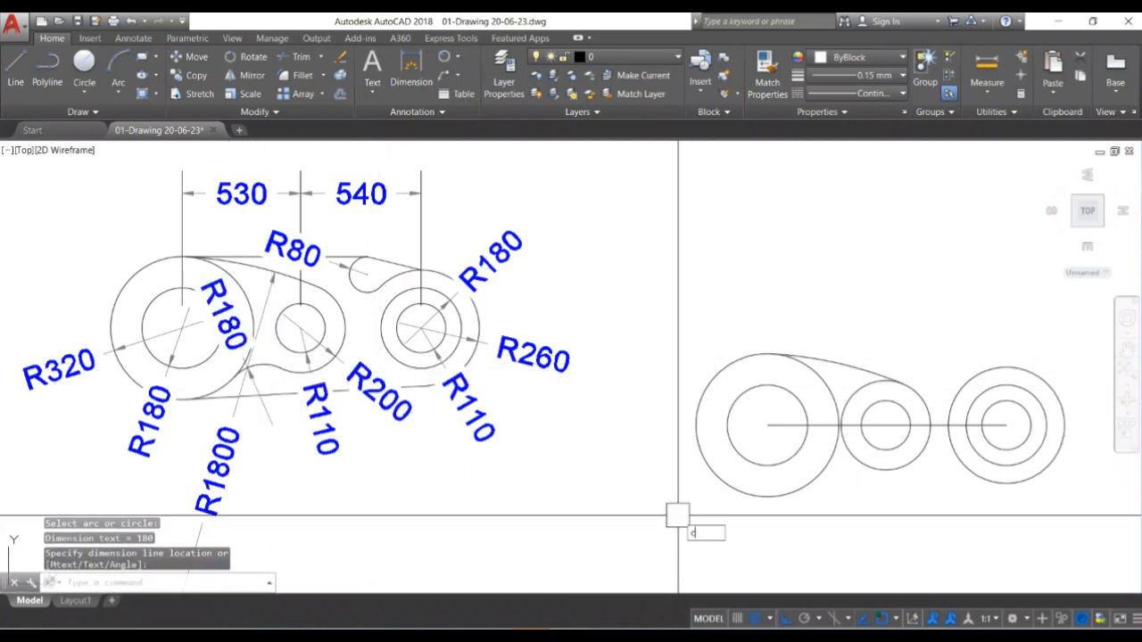
Draw a tangent-tangent-radius circle of radius 180 touching the undersides of the 320-radius and 200-radius circles.
{"action": "key", "text": "Return"}
{"action": "type", "text": "t"}
{"action": "key", "text": "Return"}
{"action": "left_click", "coordinate": [806, 482]}
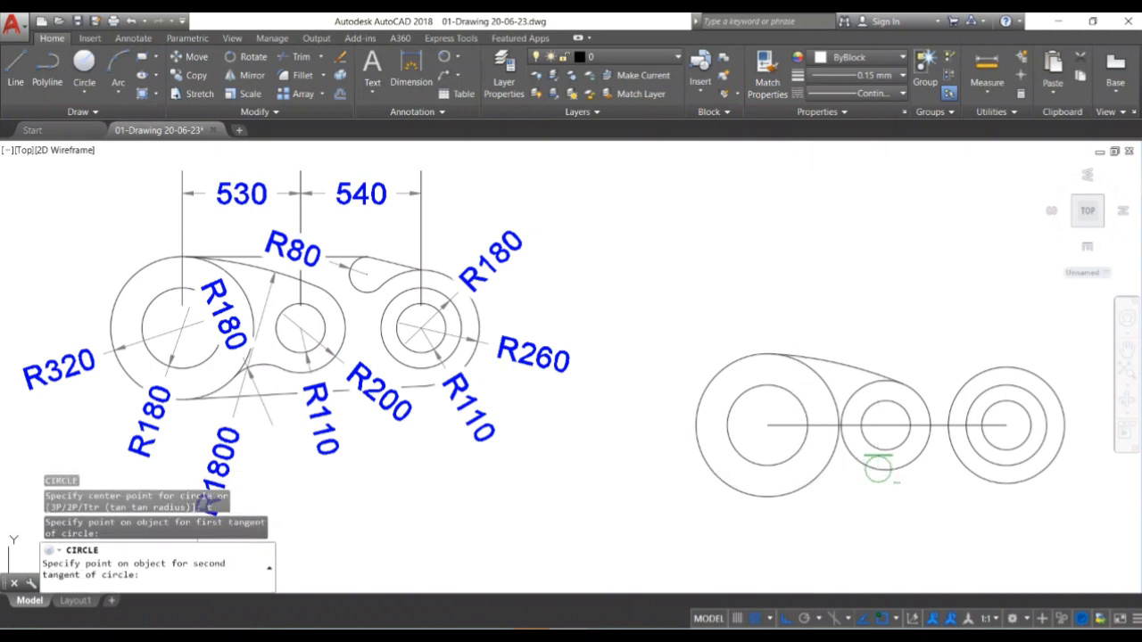
{"action": "left_click", "coordinate": [878, 468]}
{"action": "type", "text": "180"}
{"action": "key", "text": "Return"}
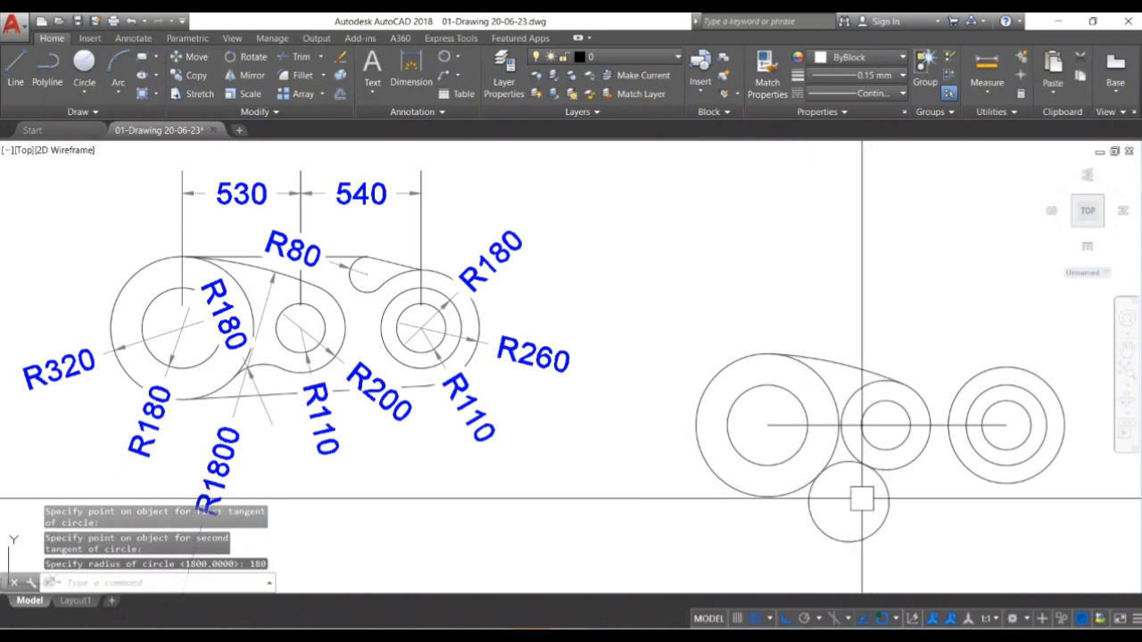
Trim the lower 180-radius circle to its blend arc and remove the inner portion of the 200-radius circle between both tangent arcs.
{"action": "type", "text": "tr"}
{"action": "key", "text": "Return"}
{"action": "key", "text": "Return"}
{"action": "left_click", "coordinate": [808, 517]}
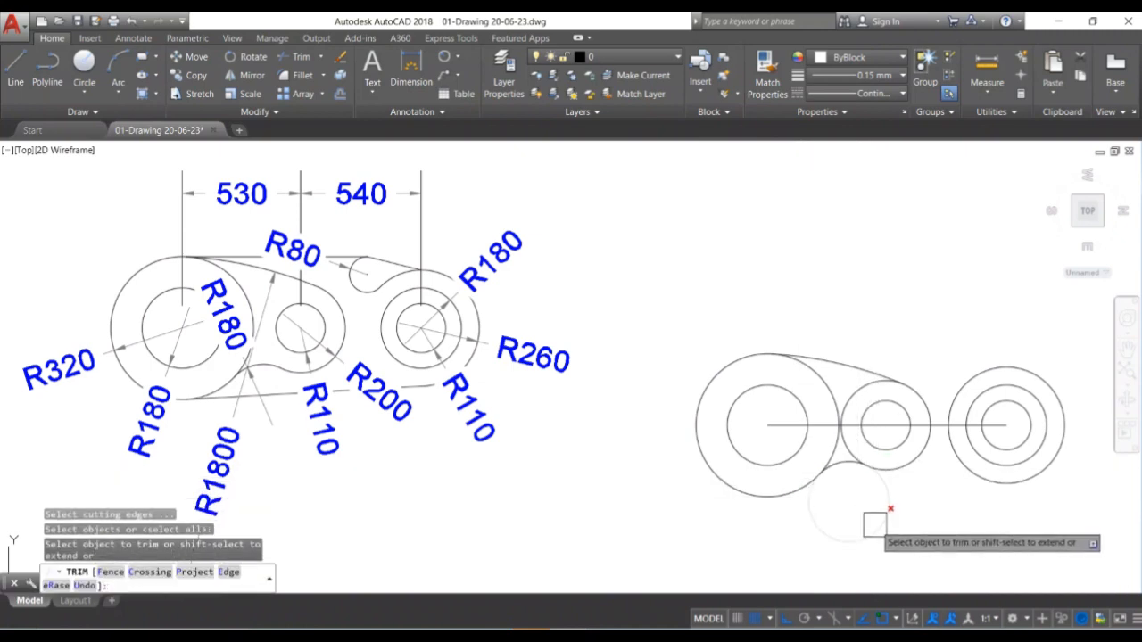
{"action": "scroll", "coordinate": [844, 483], "scroll_direction": "up", "scroll_amount": 4}
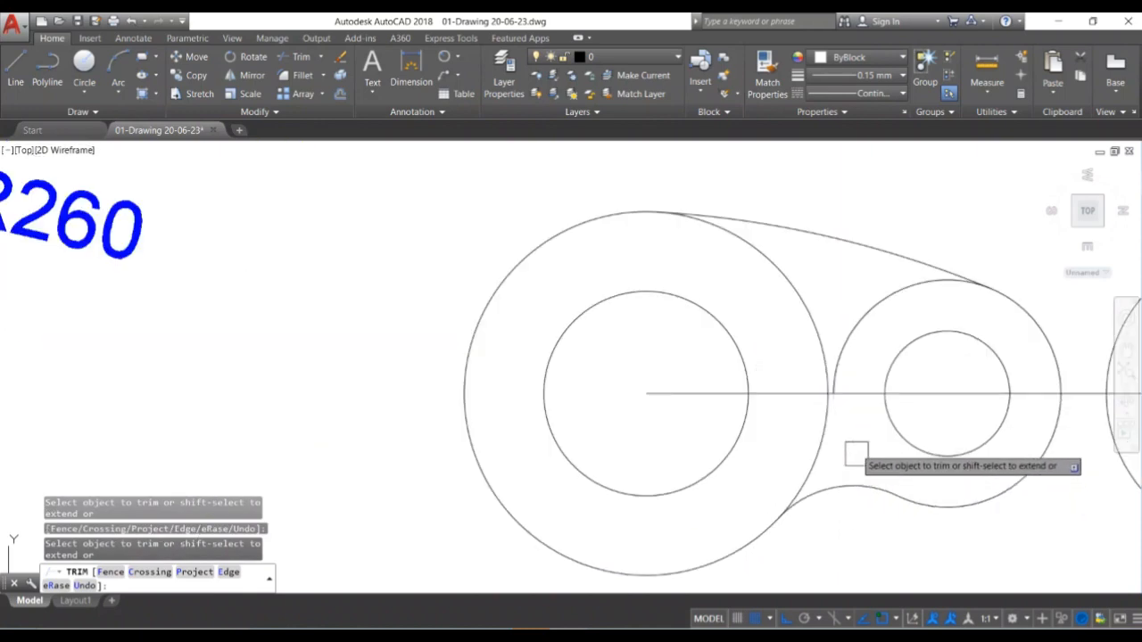
{"action": "key", "text": "Return"}
Draw a line joining the undersides of the right boss's outer circle and the large left circle.
{"action": "scroll", "coordinate": [844, 395], "scroll_direction": "down", "scroll_amount": 6}
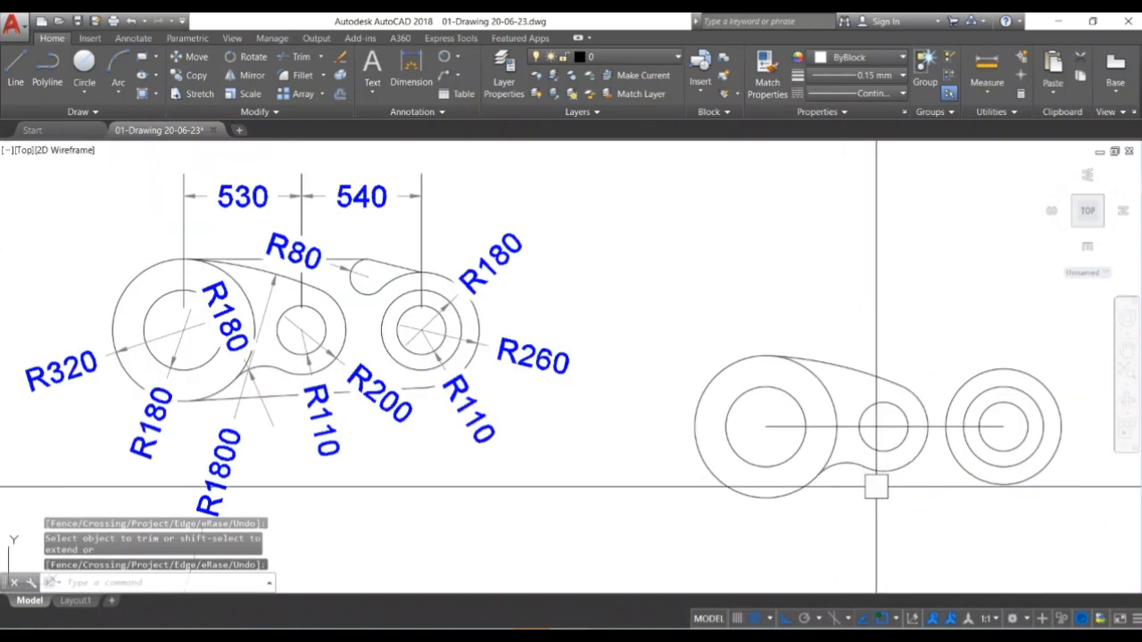
{"action": "mouse_move", "coordinate": [898, 492]}
{"action": "middle_mouse_down"}
{"action": "mouse_move", "coordinate": [820, 491]}
{"action": "mouse_move", "coordinate": [761, 464]}
{"action": "mouse_move", "coordinate": [870, 501]}
{"action": "middle_mouse_up"}
{"action": "scroll", "coordinate": [769, 464], "scroll_direction": "up", "scroll_amount": 2}
{"action": "scroll", "coordinate": [783, 474], "scroll_direction": "down", "scroll_amount": 2}
{"action": "scroll", "coordinate": [759, 467], "scroll_direction": "up", "scroll_amount": 2}
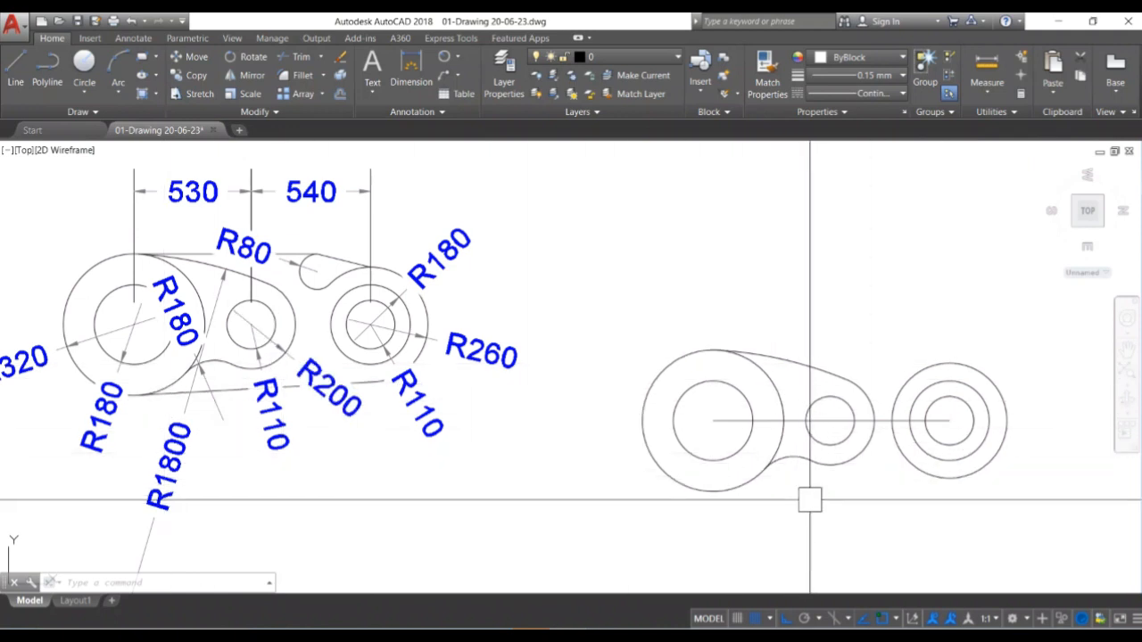
{"action": "key", "text": "l"}
{"action": "key", "text": "Return"}
{"action": "left_click", "coordinate": [950, 479]}
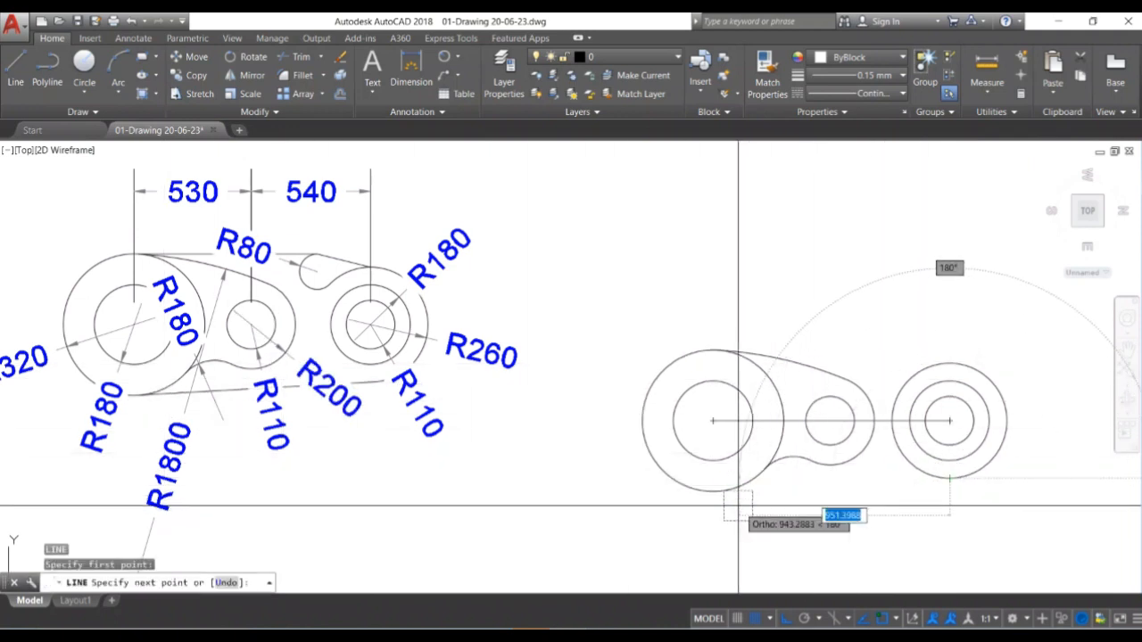
{"action": "left_click", "coordinate": [726, 493]}
{"action": "key", "text": "Return"}
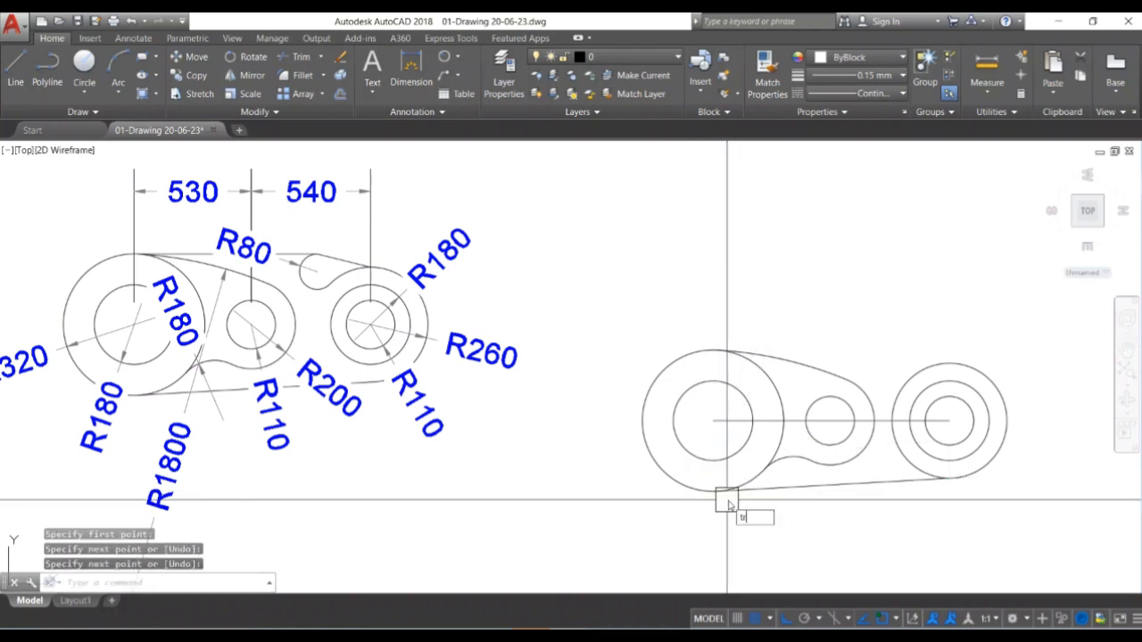
Trim away the lower inner portion of the right boss's outer circle between the centre line and the bottom line.
{"action": "type", "text": "tr"}
{"action": "key", "text": "Return"}
{"action": "key", "text": "Return"}
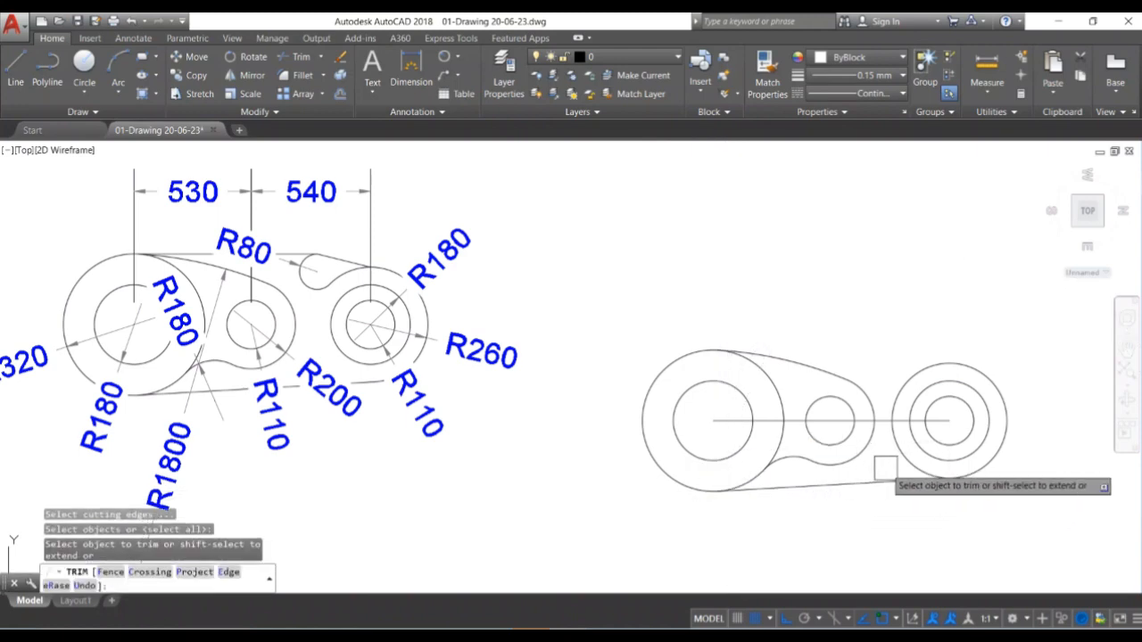
{"action": "left_click", "coordinate": [901, 457]}
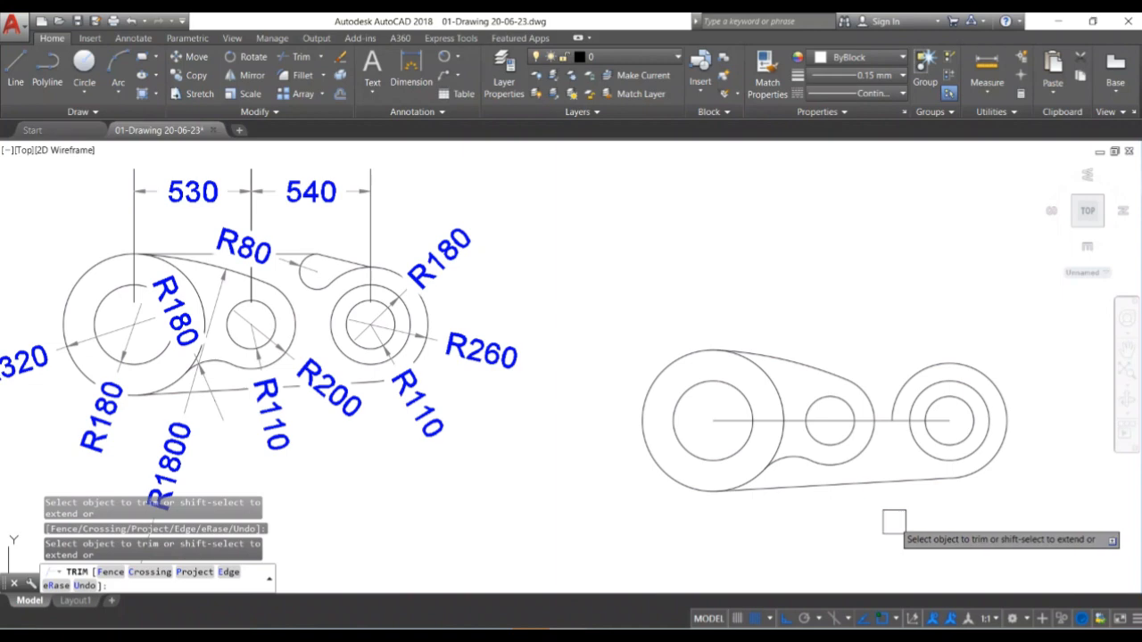
{"action": "key", "text": "Return"}
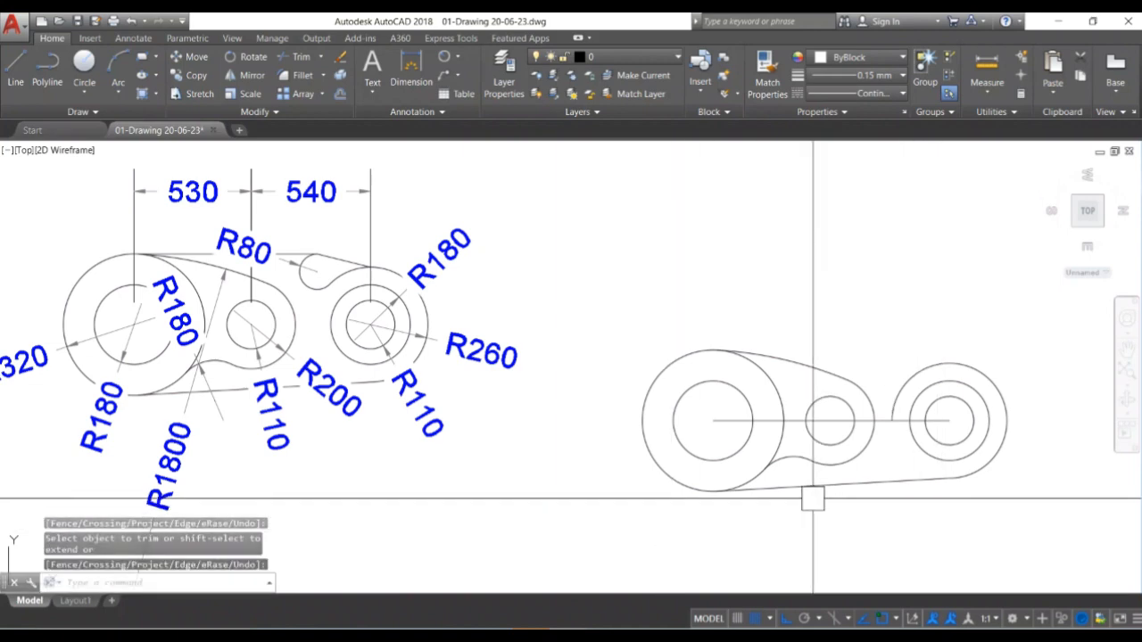
Draw a horizontal line from the top of the large left circle extending past the right boss's centre.
{"action": "type", "text": "l"}
{"action": "key", "text": "Return"}
{"action": "left_click", "coordinate": [713, 349]}
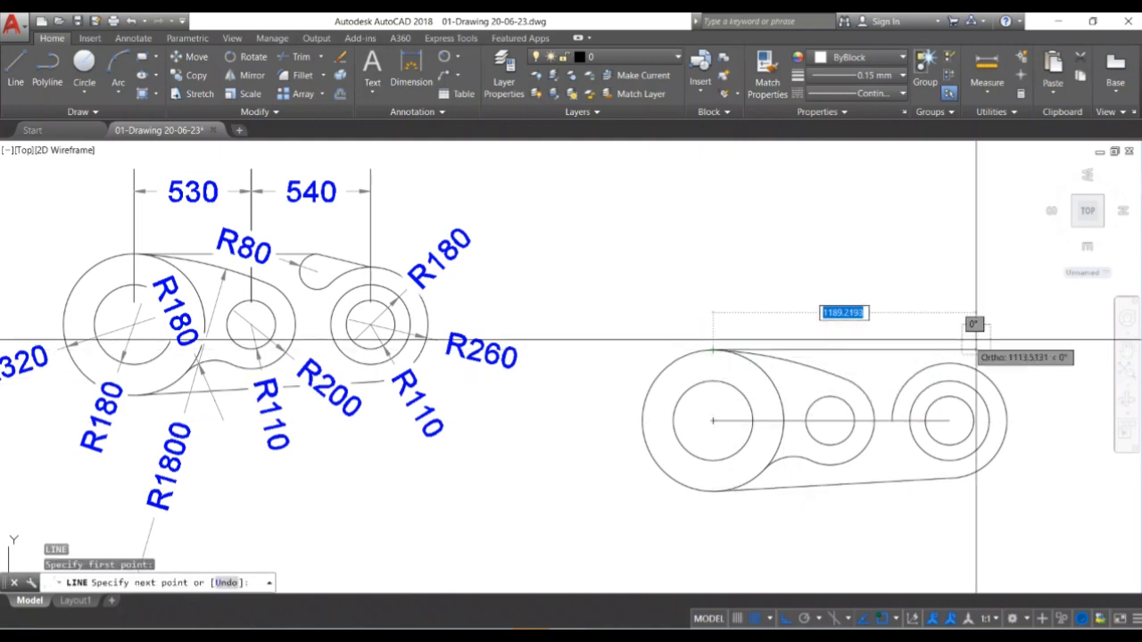
{"action": "left_click", "coordinate": [1060, 349]}
{"action": "key", "text": "Return"}
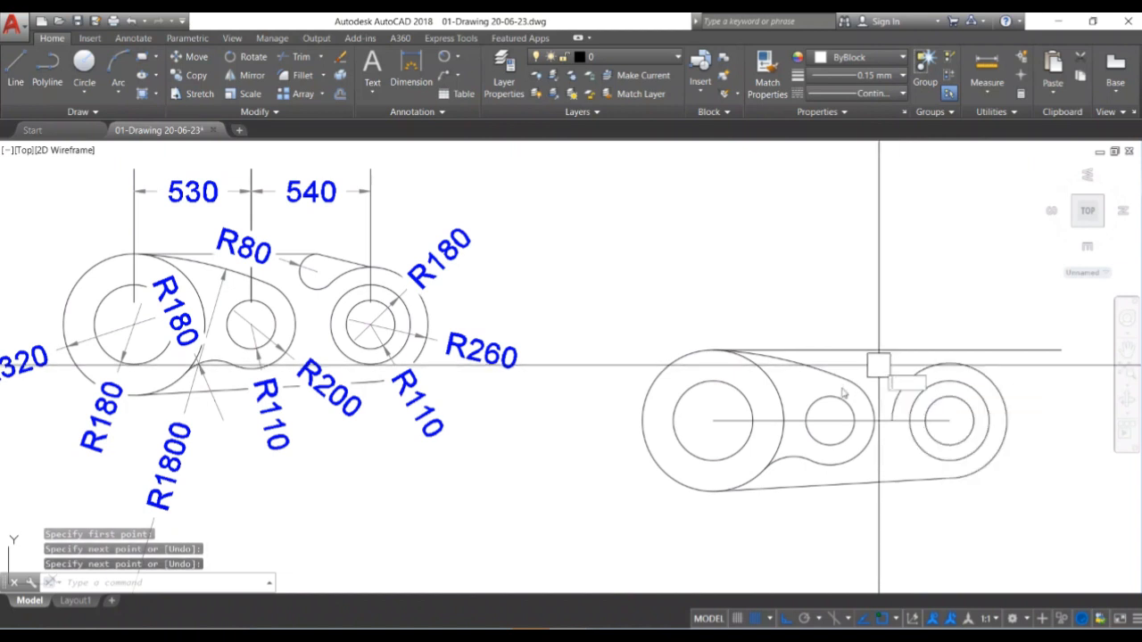
Draw a tangent-tangent-radius circle of radius 80 touching the right boss's outer arc and the upper horizontal line.
{"action": "key", "text": "Return"}
{"action": "type", "text": "t"}
{"action": "key", "text": "Return"}
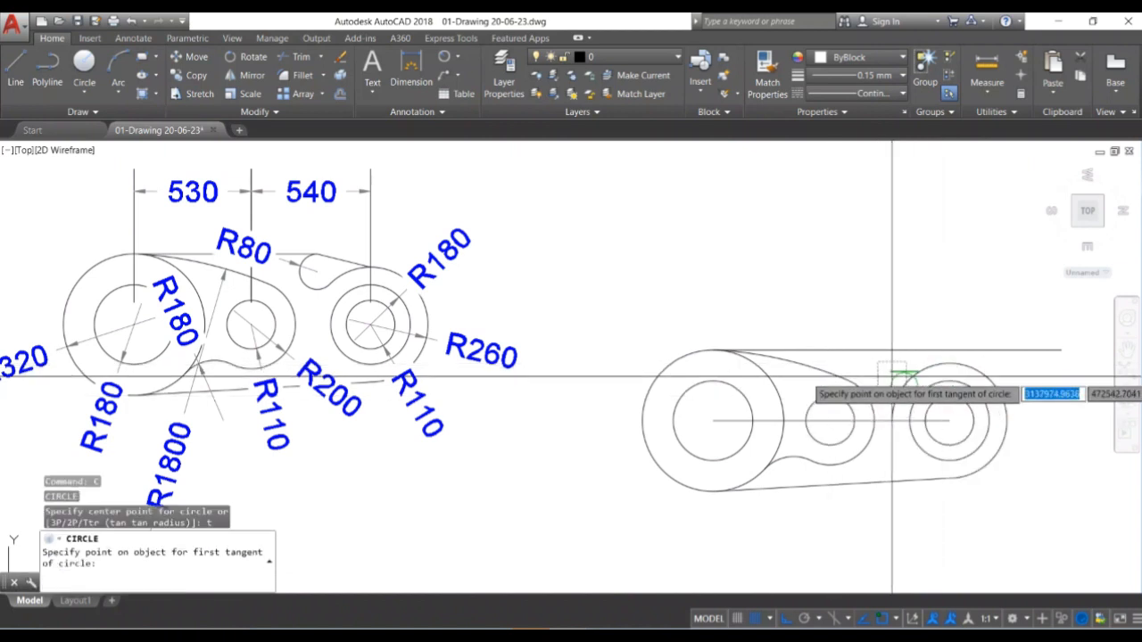
{"action": "left_click", "coordinate": [896, 375]}
{"action": "left_click", "coordinate": [887, 349]}
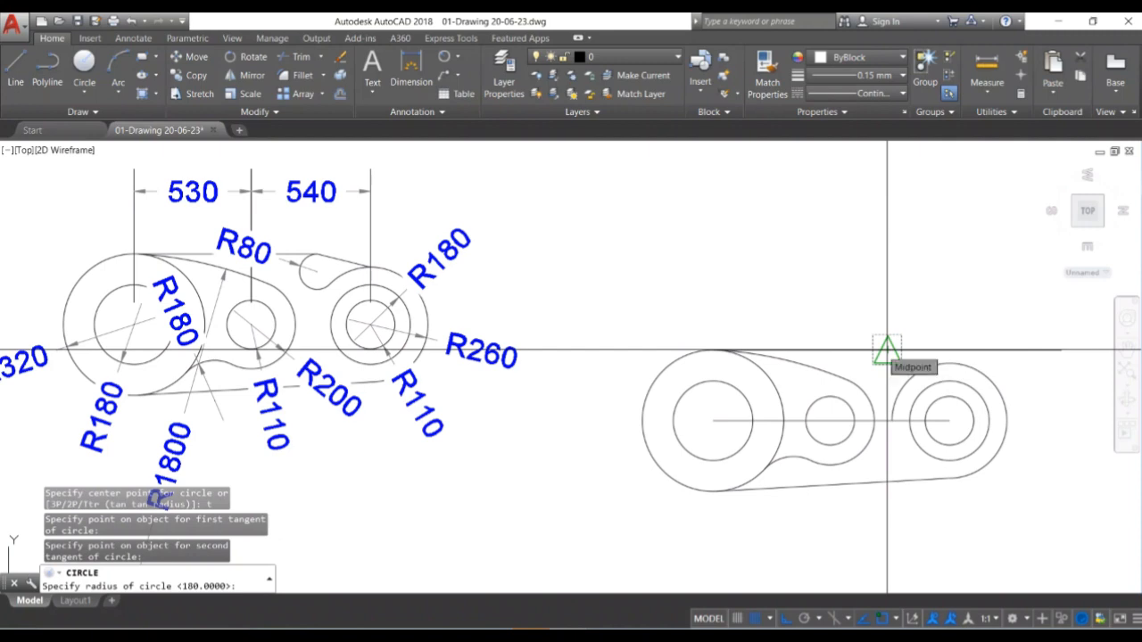
{"action": "key", "text": "Return"}
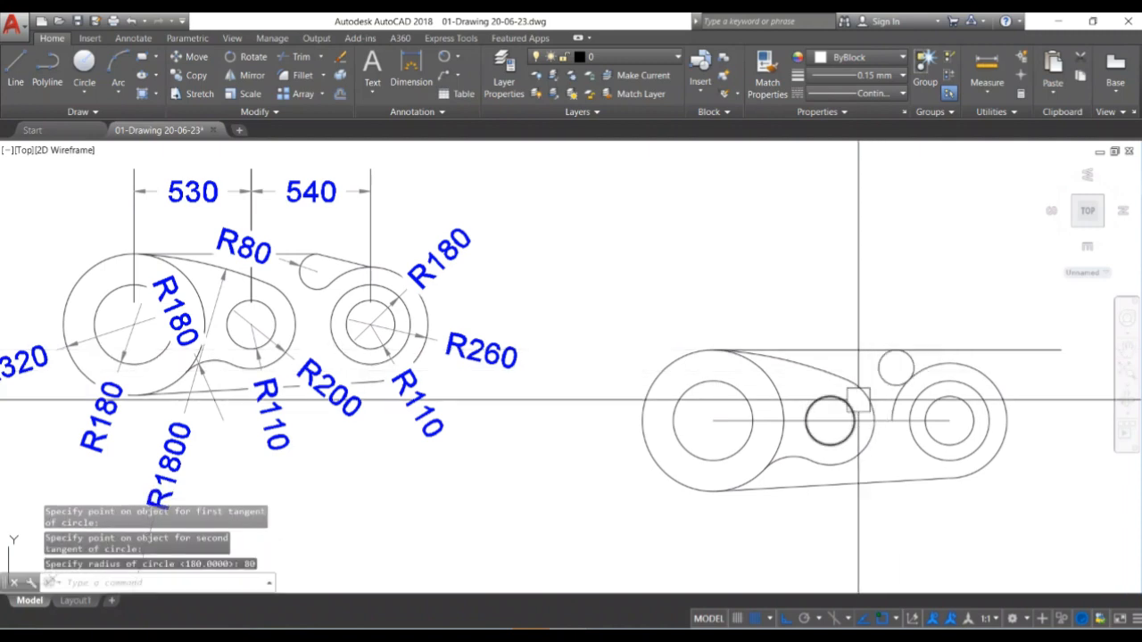
Trim the inner side of the 80-radius circle and the horizontal line's excess beyond its tangent point.
{"action": "key", "text": "Return"}
{"action": "key", "text": "Return"}
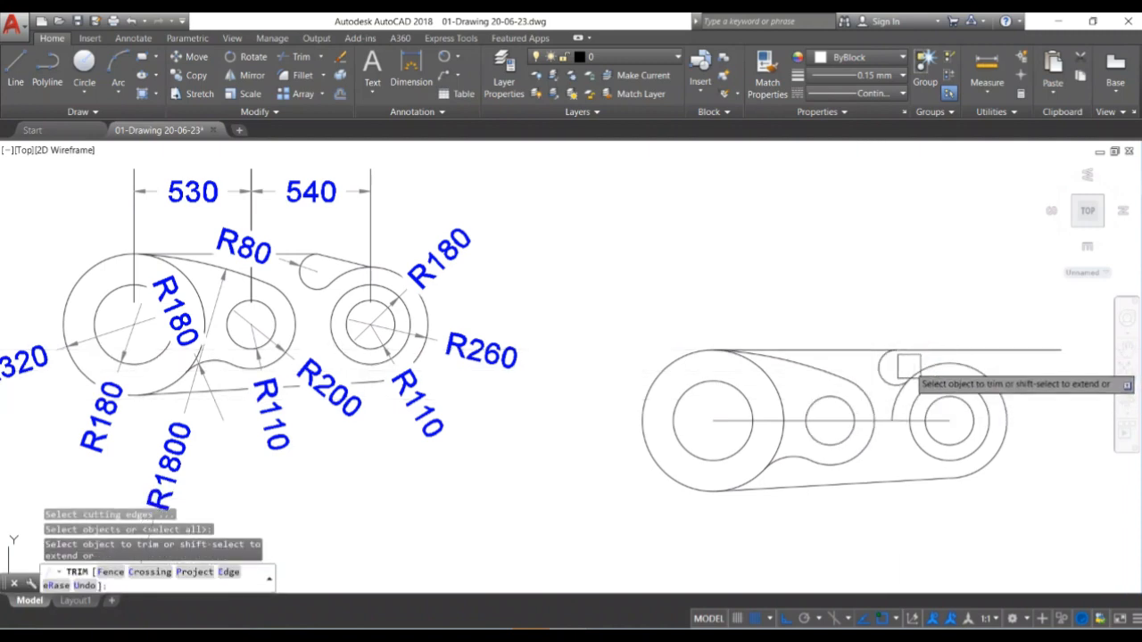
{"action": "left_click", "coordinate": [908, 365]}
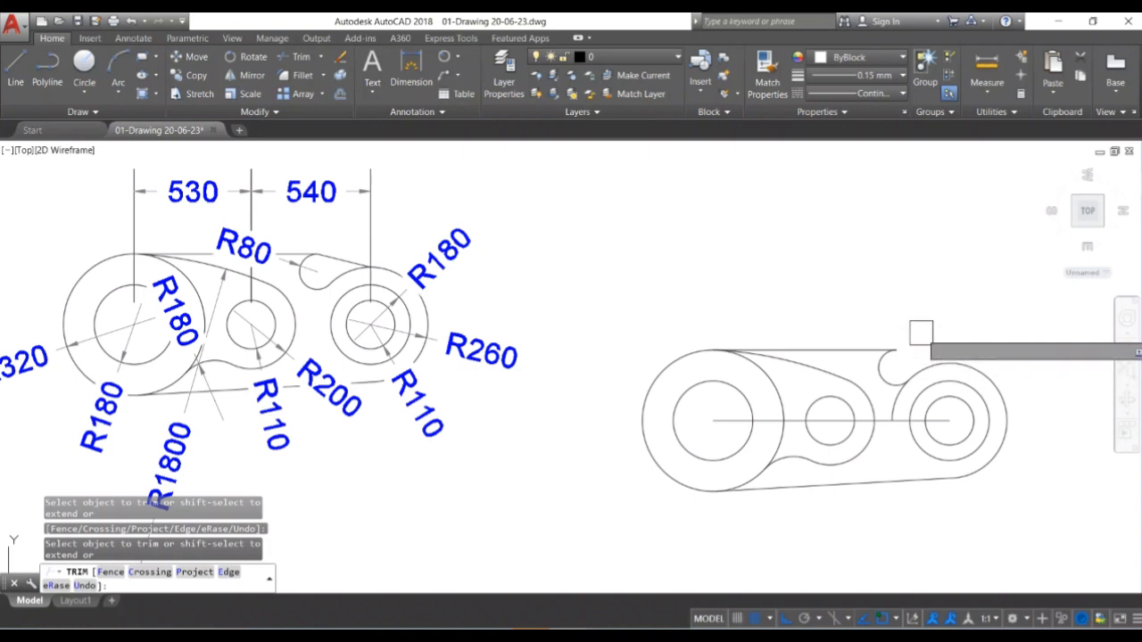
{"action": "key", "text": "Return"}
Draw a sloping line from the top end of the 80-radius arc to the top of the right boss's outer arc.
{"action": "type", "text": "l"}
{"action": "key", "text": "Return"}
{"action": "left_click", "coordinate": [897, 365]}
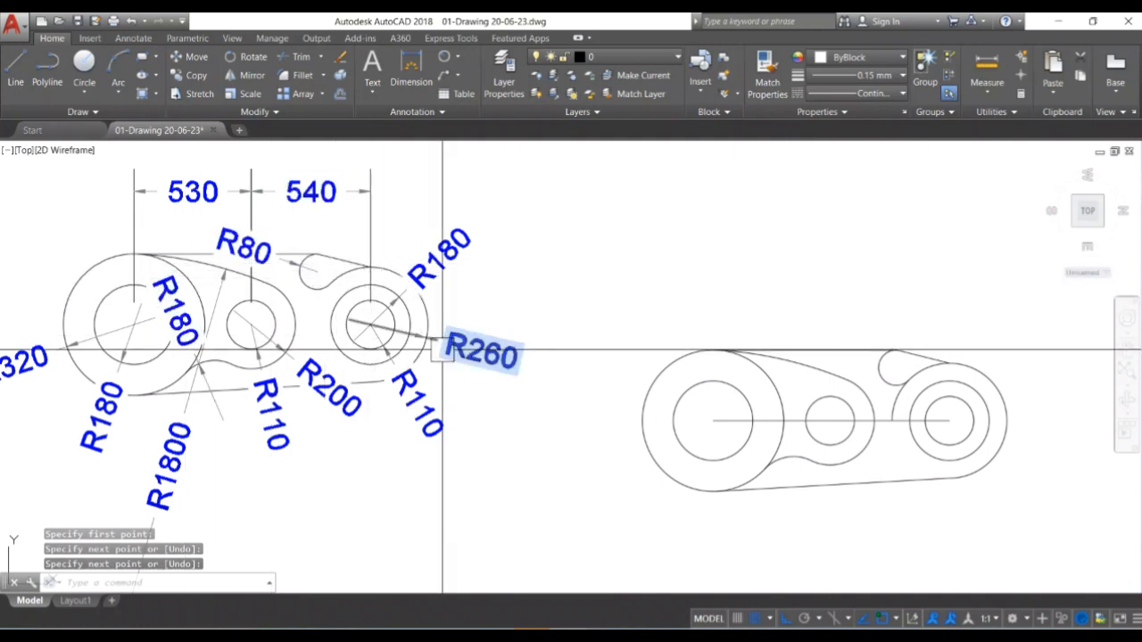
{"action": "key", "text": "Return"}
{"action": "scroll", "coordinate": [829, 389], "scroll_direction": "up", "scroll_amount": 3}
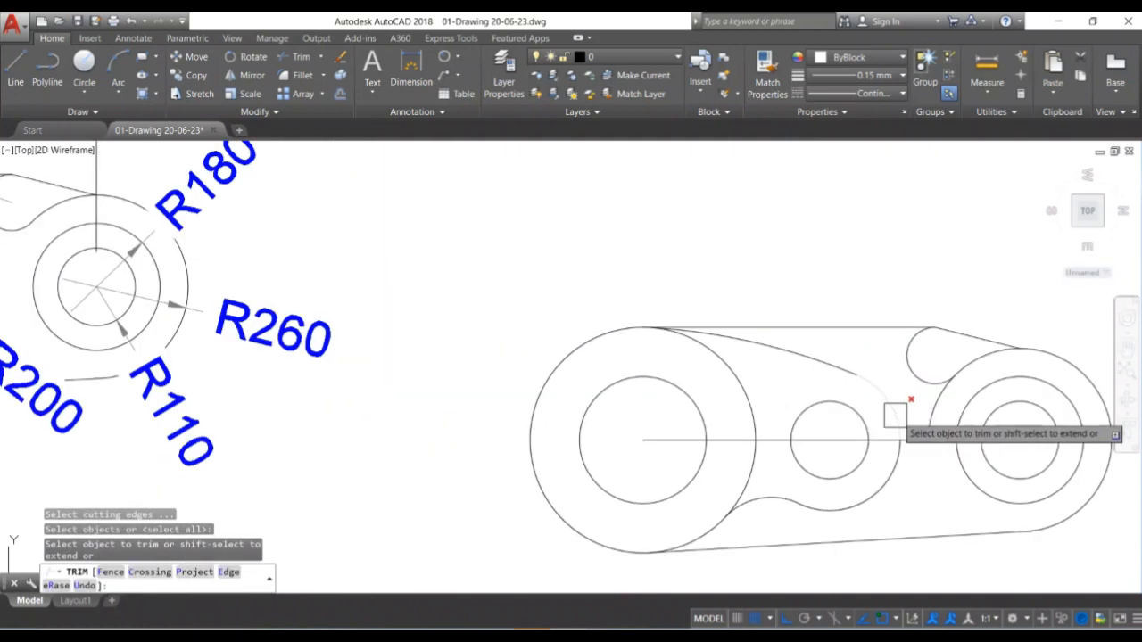
{"action": "scroll", "coordinate": [860, 384], "scroll_direction": "down", "scroll_amount": 4}
{"action": "middle_click_drag", "start_coordinate": [838, 504], "coordinate": [798, 476]}
{"action": "key", "text": "Escape"}
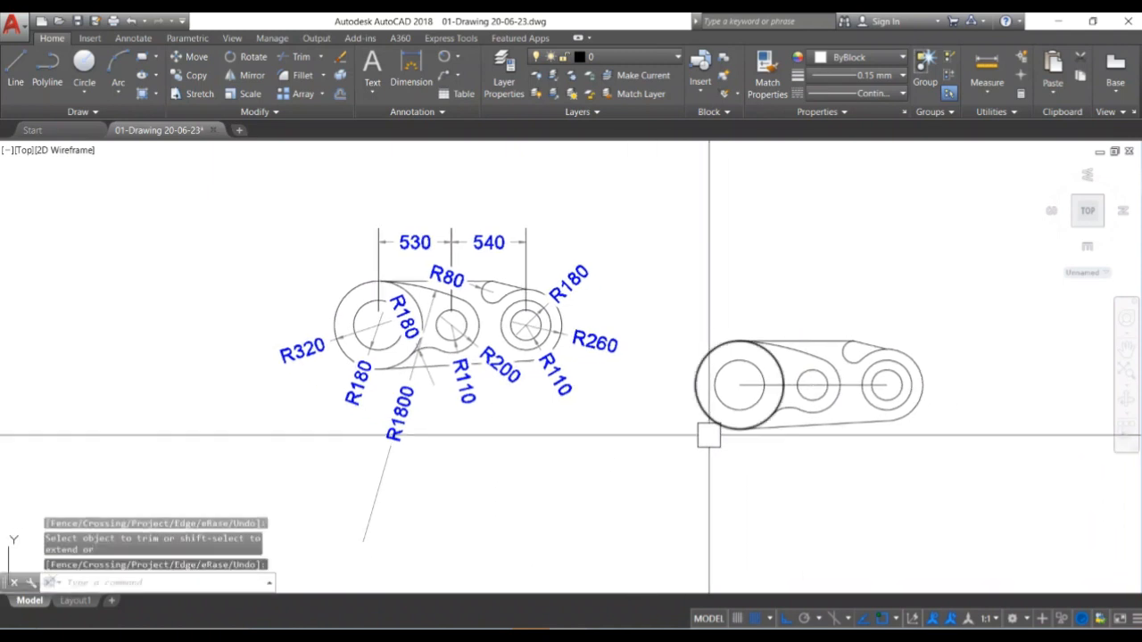
Erase the horizontal centre line running through the three bosses of the new profile.
{"action": "left_click", "coordinate": [743, 384]}
{"action": "key", "text": "Delete"}
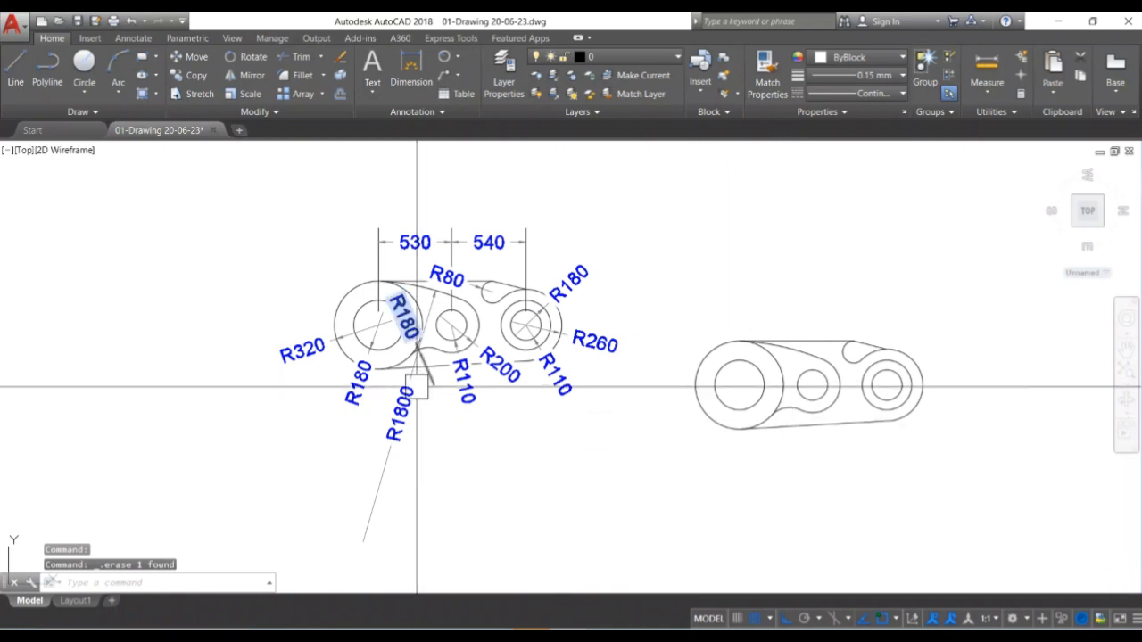
Add radius dimensions to the outer and inner circles of the new profile's large left boss.
{"action": "scroll", "coordinate": [523, 335], "scroll_direction": "up", "scroll_amount": 2}
{"action": "mouse_move", "coordinate": [504, 338]}
{"action": "middle_mouse_down"}
{"action": "mouse_move", "coordinate": [412, 355]}
{"action": "mouse_move", "coordinate": [416, 343]}
{"action": "middle_mouse_up"}
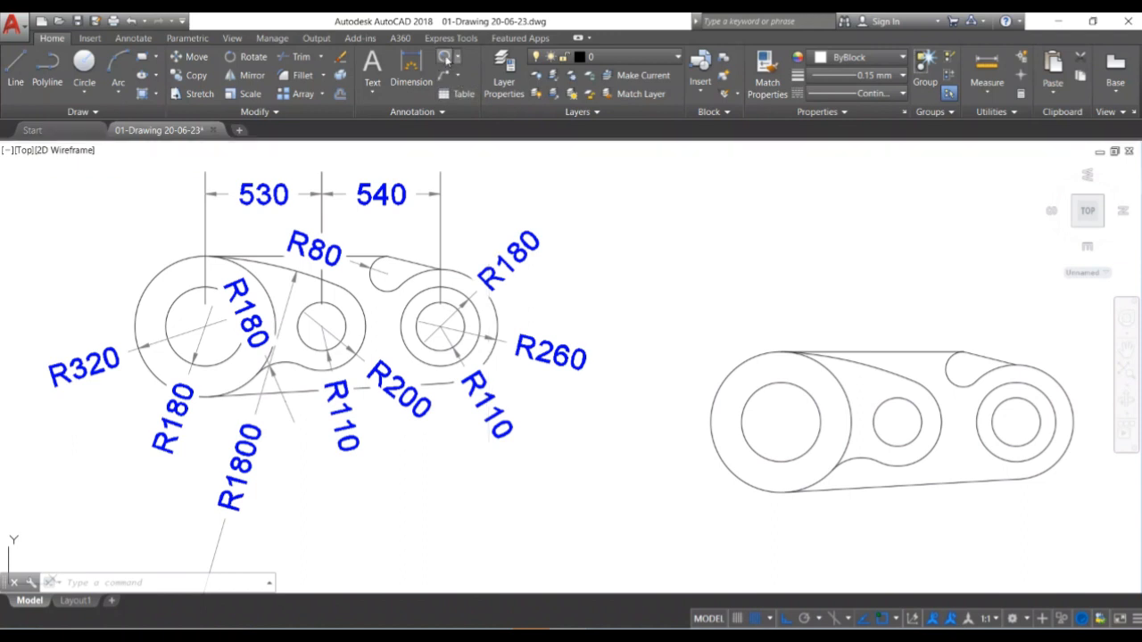
{"action": "left_click", "coordinate": [718, 455]}
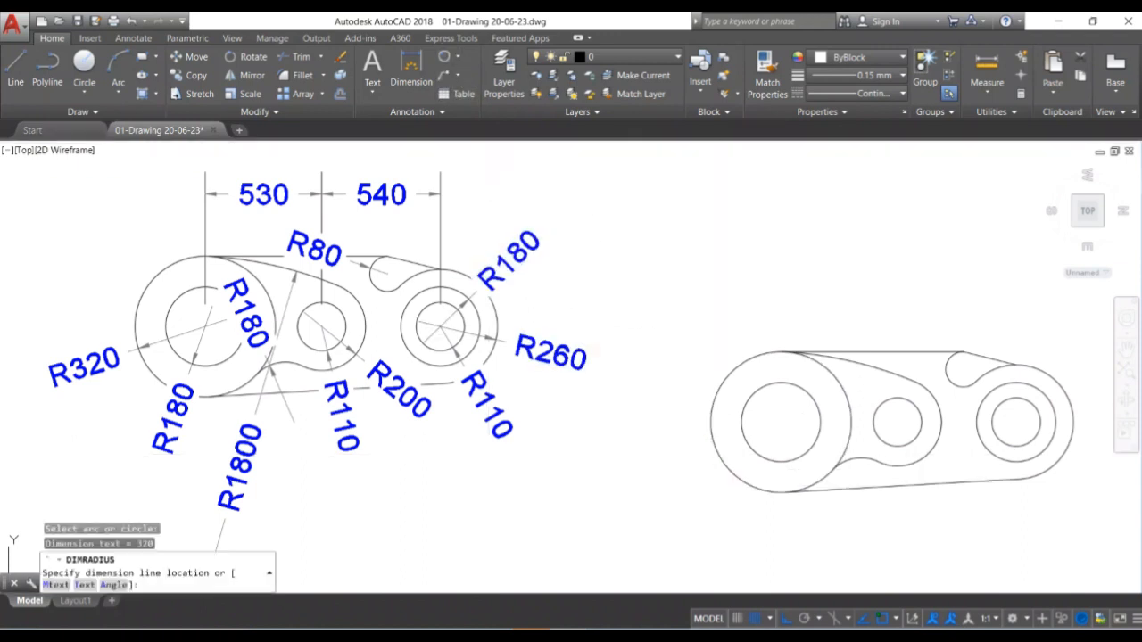
{"action": "left_click", "coordinate": [724, 462]}
{"action": "key", "text": "Return"}
{"action": "left_click", "coordinate": [763, 457]}
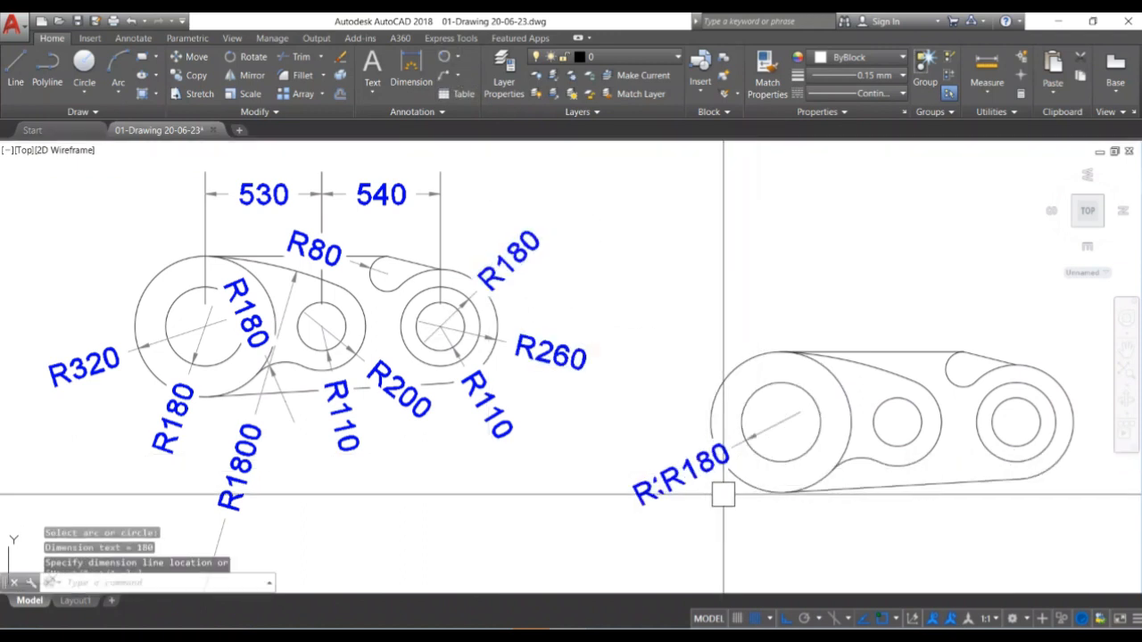
Move the large boss's inner-circle radius dimension text below the outer-circle dimension so they no longer overlap.
{"action": "left_click", "coordinate": [705, 475]}
{"action": "left_click", "coordinate": [696, 466]}
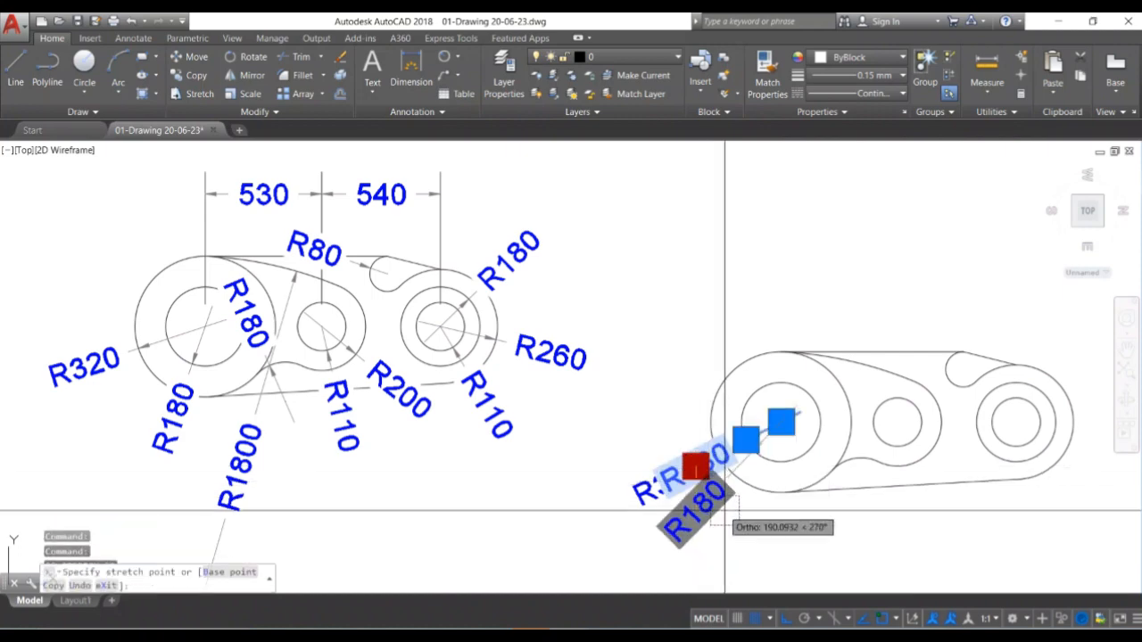
{"action": "left_click", "coordinate": [725, 514]}
{"action": "key", "text": "Escape"}
{"action": "key", "text": "Escape"}
{"action": "key", "text": "Escape"}
Add a radius dimension to the outer arc of the new profile's right boss, with its text outside the profile.
{"action": "middle_click_drag", "start_coordinate": [751, 519], "coordinate": [703, 537]}
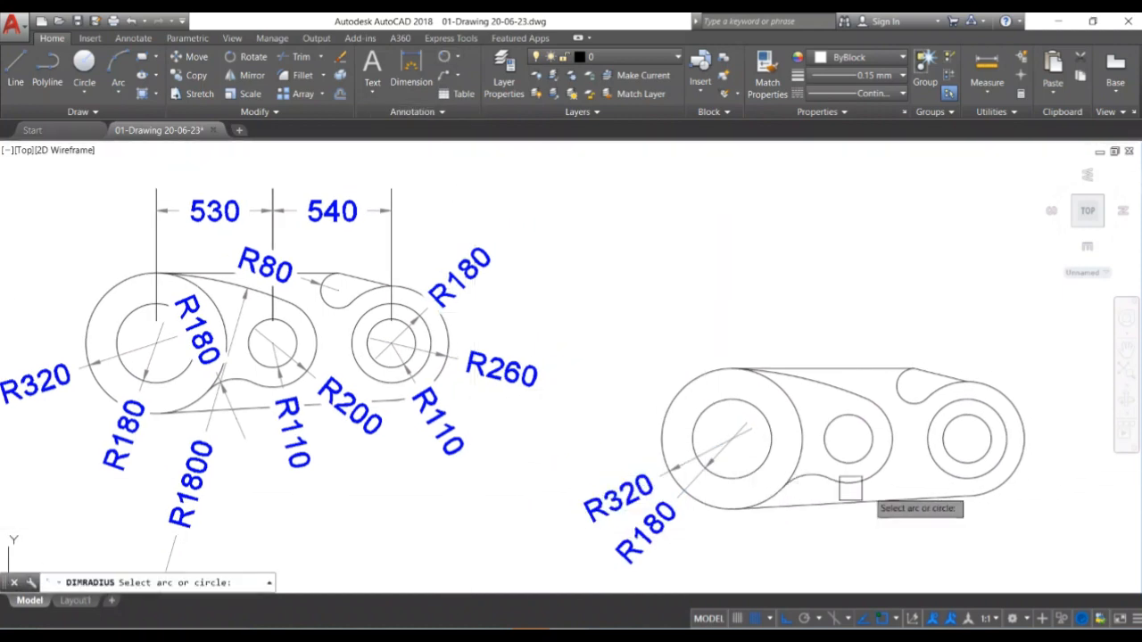
{"action": "left_click", "coordinate": [1029, 452]}
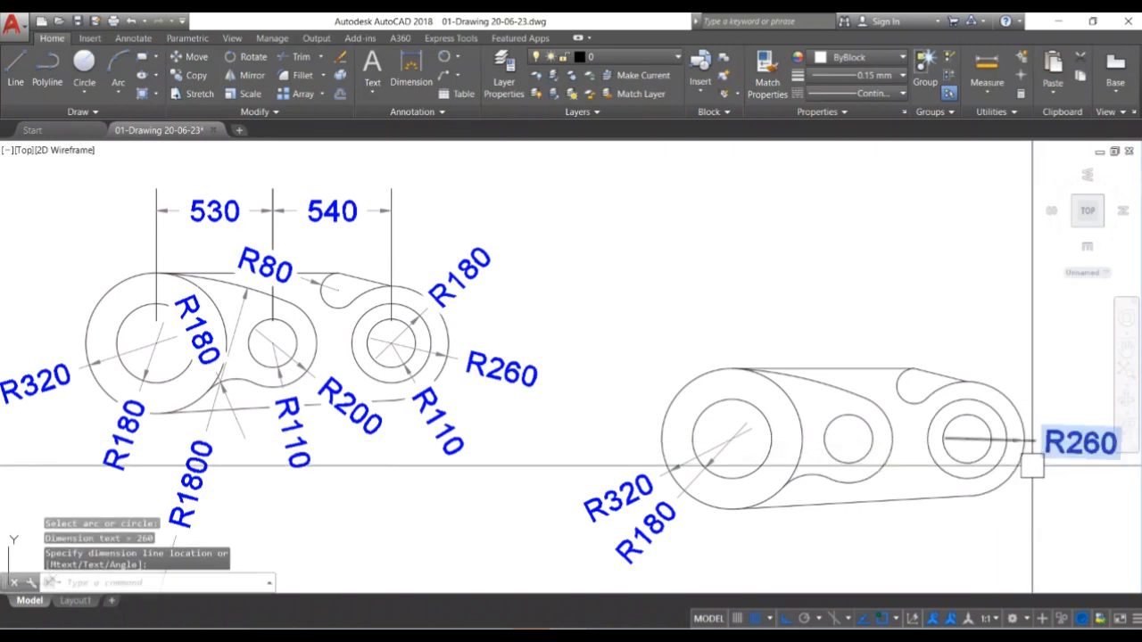
{"action": "scroll", "coordinate": [1002, 494], "scroll_direction": "up", "scroll_amount": 1}
{"action": "scroll", "coordinate": [1009, 479], "scroll_direction": "down", "scroll_amount": 1}
{"action": "scroll", "coordinate": [1009, 478], "scroll_direction": "down", "scroll_amount": 2}
Add radius dimensions to the right boss's middle and inner circles, placing one above and the other below the profile.
{"action": "left_click", "coordinate": [999, 415]}
{"action": "key", "text": "Return"}
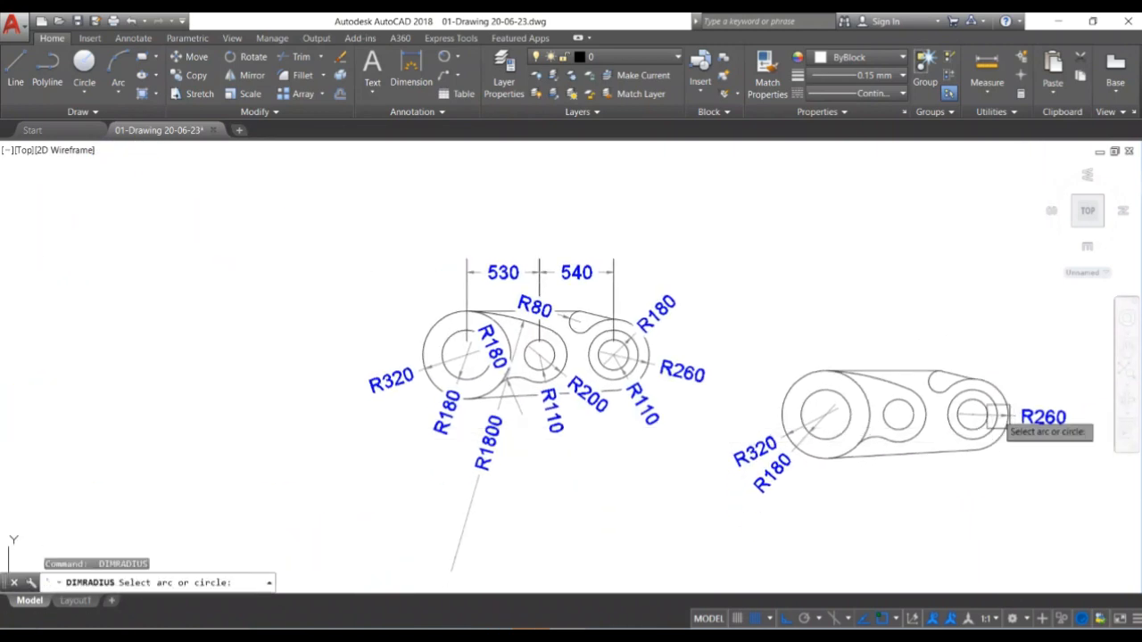
{"action": "left_click", "coordinate": [974, 413]}
{"action": "left_click", "coordinate": [1004, 379]}
{"action": "key", "text": "Return"}
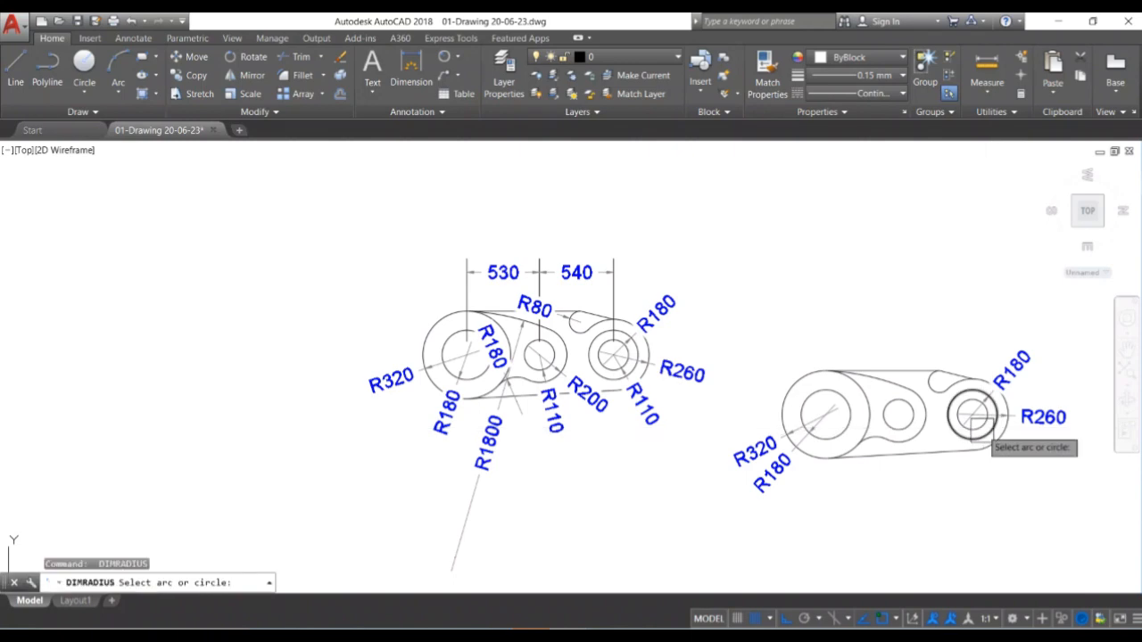
{"action": "scroll", "coordinate": [972, 420], "scroll_direction": "up", "scroll_amount": 1}
{"action": "left_click", "coordinate": [969, 420]}
{"action": "left_click", "coordinate": [1008, 457]}
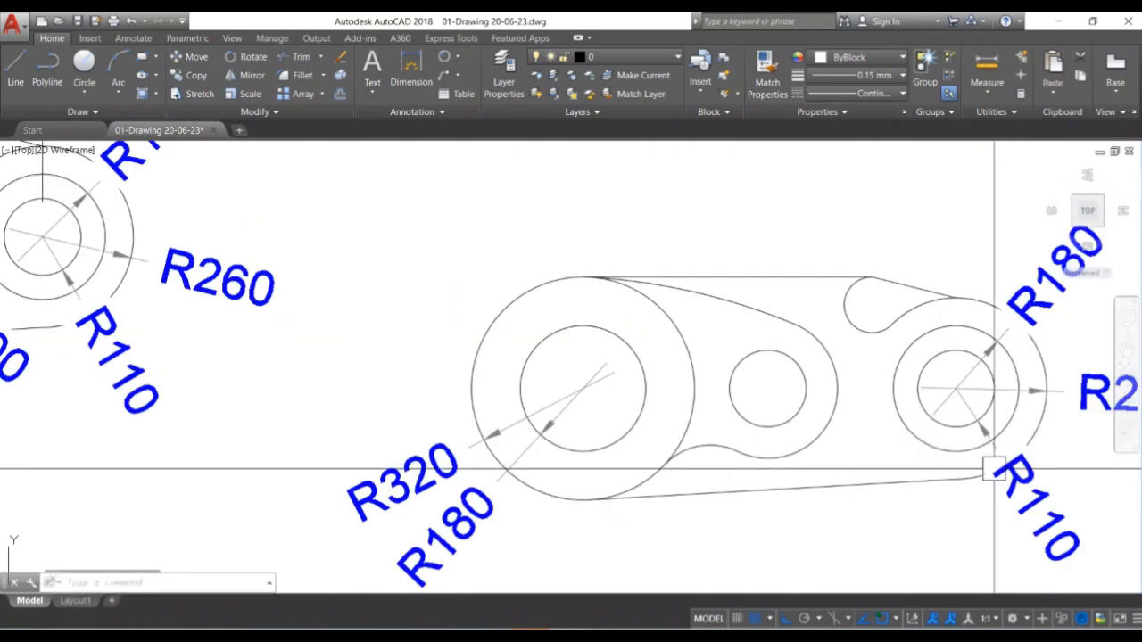
Add radius dimensions to the middle boss's outer arc and the small lower blend arc, placing both below the new profile.
{"action": "scroll", "coordinate": [912, 490], "scroll_direction": "down", "scroll_amount": 1}
{"action": "middle_click_drag", "start_coordinate": [912, 491], "coordinate": [943, 502]}
{"action": "key", "text": "Return"}
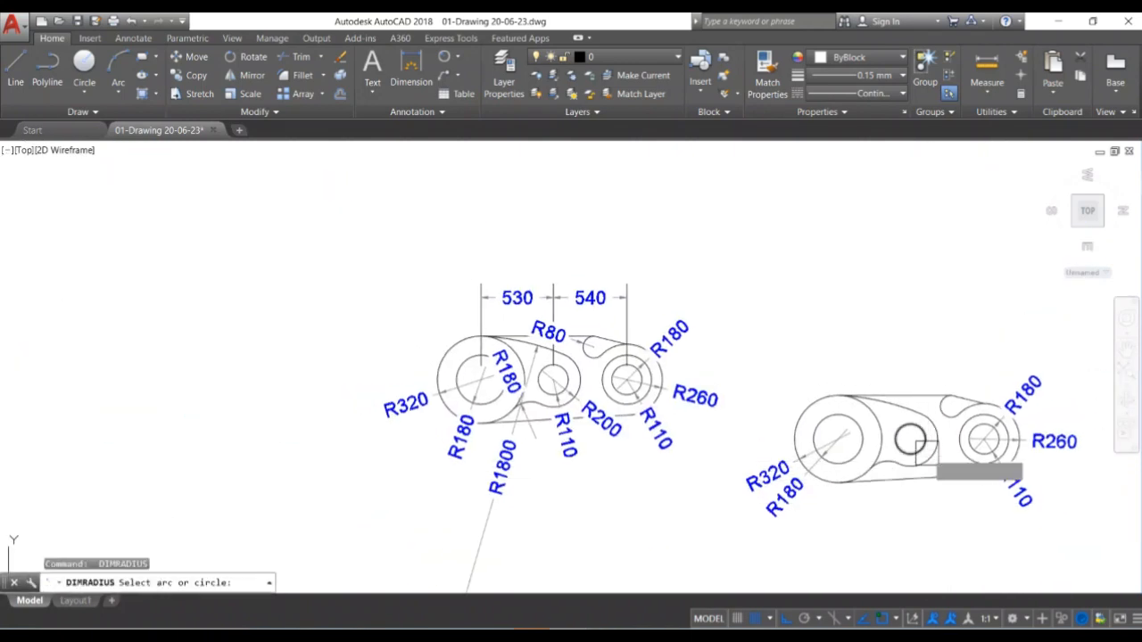
{"action": "scroll", "coordinate": [927, 461], "scroll_direction": "up", "scroll_amount": 3}
{"action": "left_click", "coordinate": [925, 460]}
{"action": "left_click", "coordinate": [892, 536]}
{"action": "key", "text": "Return"}
{"action": "scroll", "coordinate": [928, 437], "scroll_direction": "down", "scroll_amount": 3}
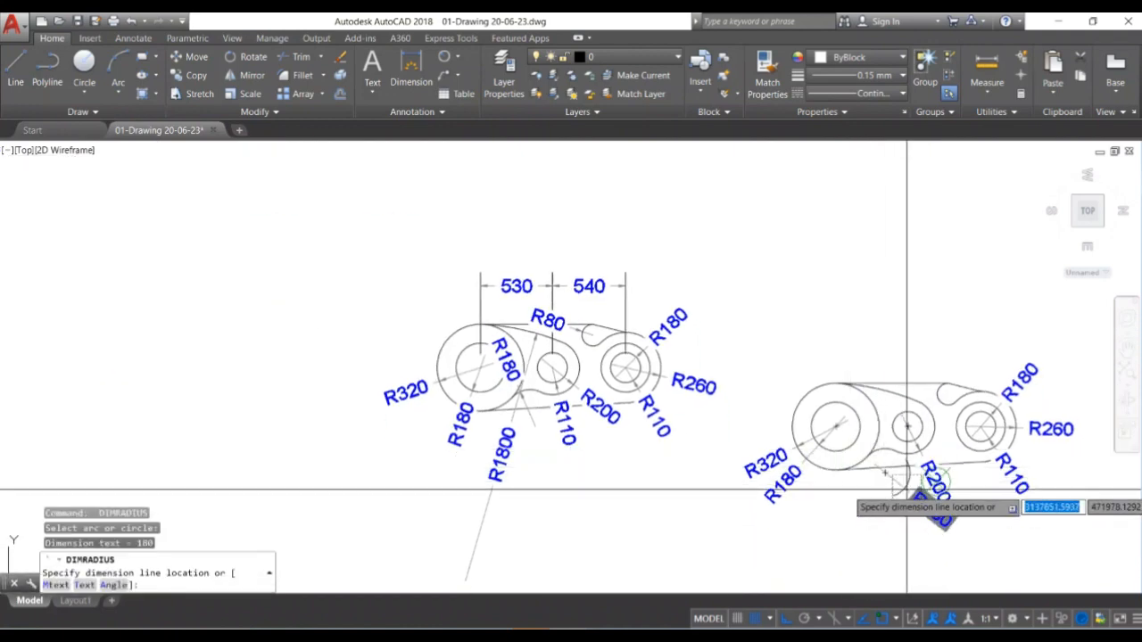
{"action": "left_click", "coordinate": [889, 493]}
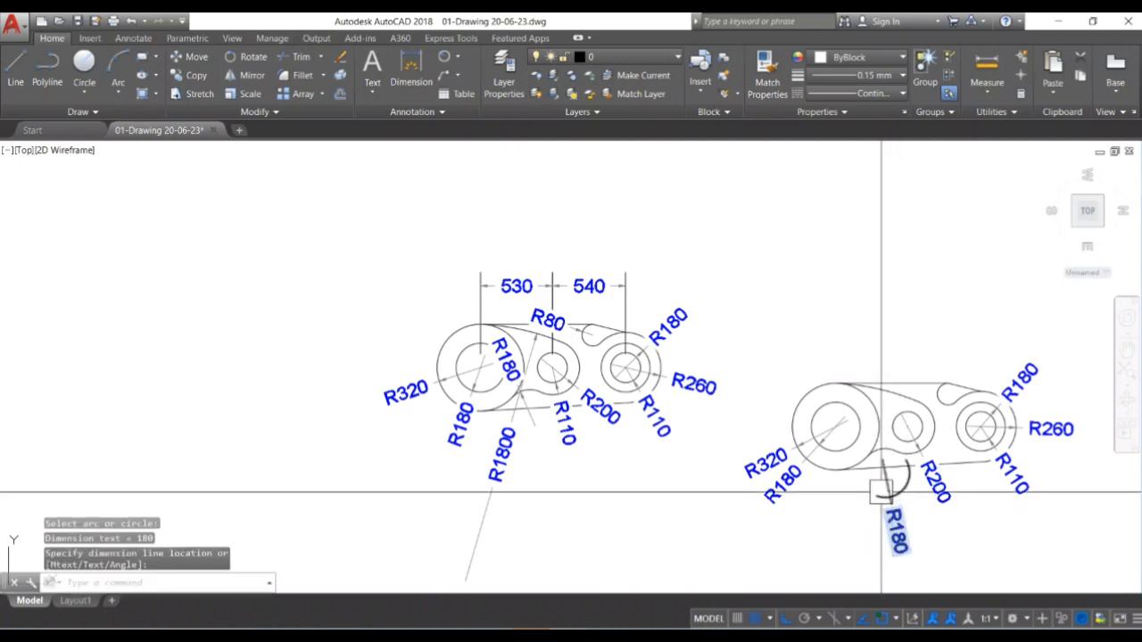
Add a radius dimension to the long upper tangent arc, placing its text below the new profile.
{"action": "middle_click_drag", "start_coordinate": [881, 493], "coordinate": [855, 503]}
{"action": "key", "text": "space"}
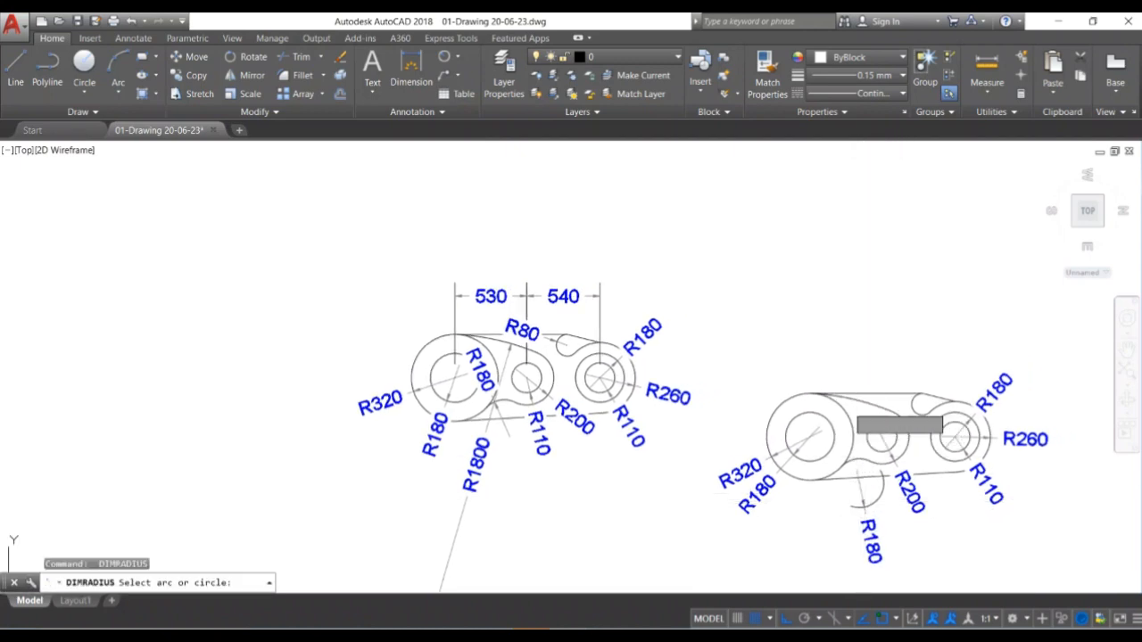
{"action": "left_click", "coordinate": [840, 465]}
{"action": "left_click", "coordinate": [821, 524]}
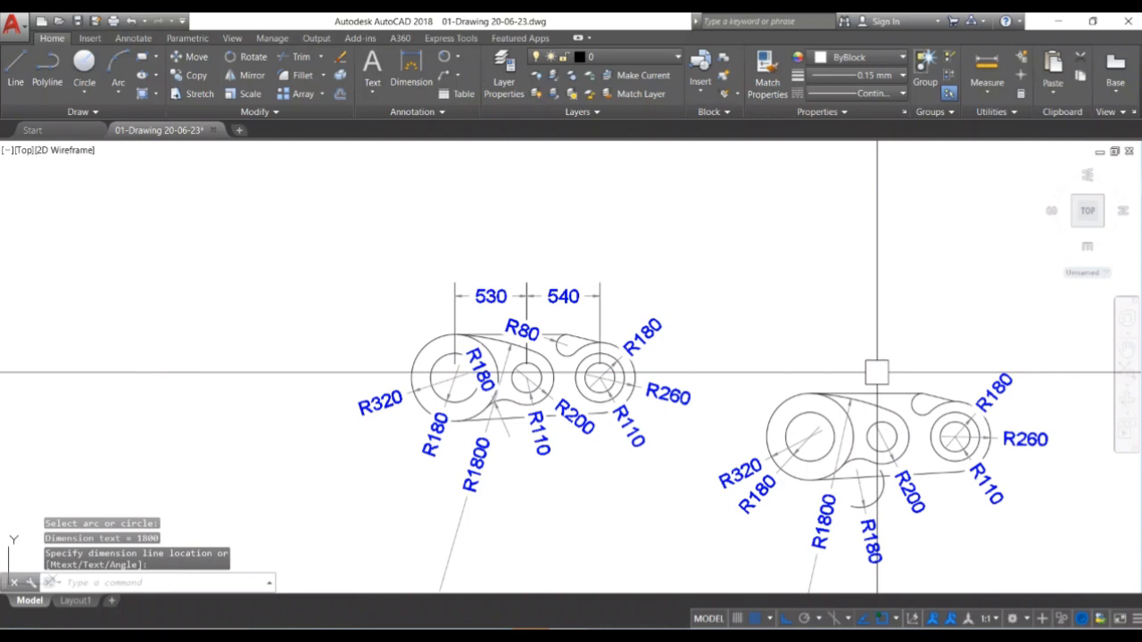
Add radius dimensions to the middle boss's hole and the small upper notch arc, placing both above the new profile.
{"action": "scroll", "coordinate": [897, 411], "scroll_direction": "up", "scroll_amount": 2}
{"action": "key", "text": "Return"}
{"action": "left_click", "coordinate": [888, 433]}
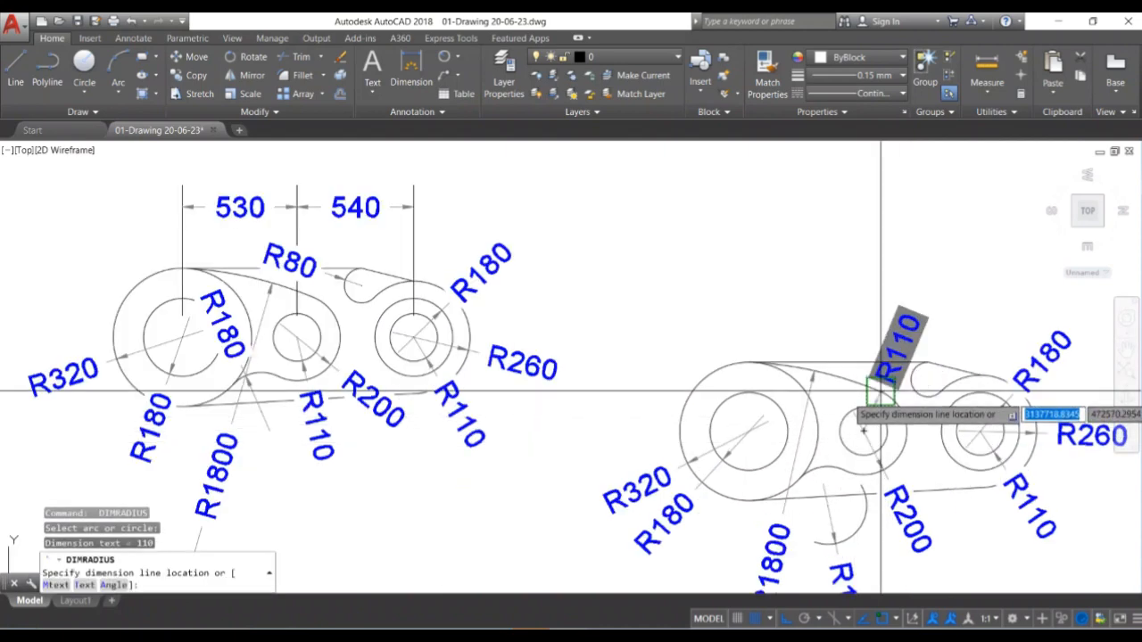
{"action": "left_click", "coordinate": [912, 390]}
{"action": "key", "text": "Return"}
{"action": "left_click", "coordinate": [915, 378]}
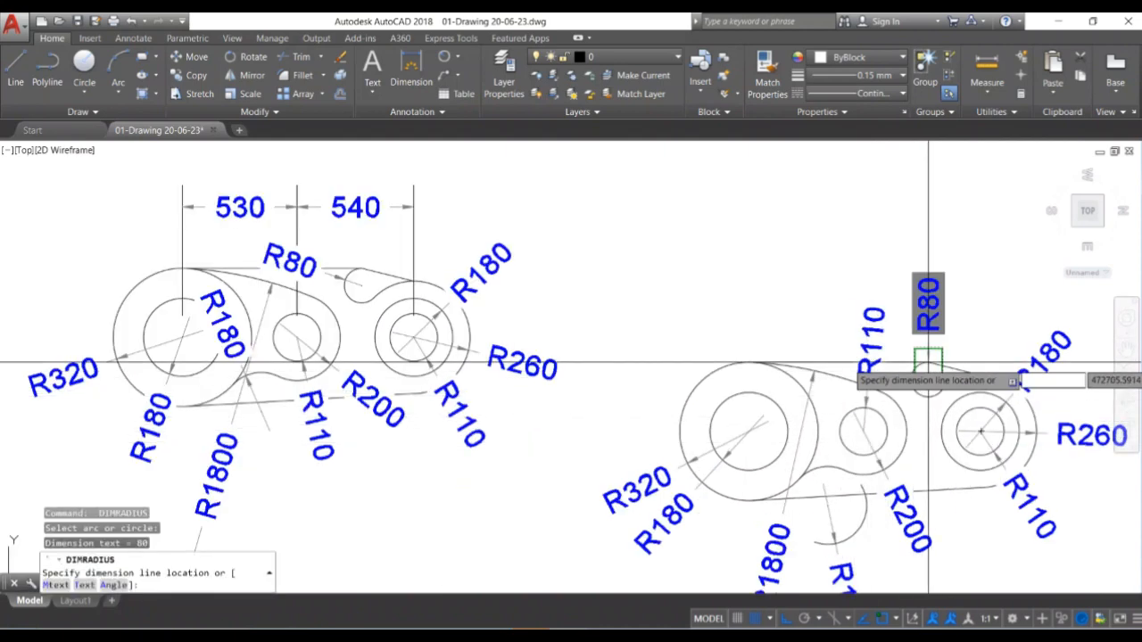
{"action": "left_click", "coordinate": [963, 322]}
{"action": "scroll", "coordinate": [917, 428], "scroll_direction": "down", "scroll_amount": 3}
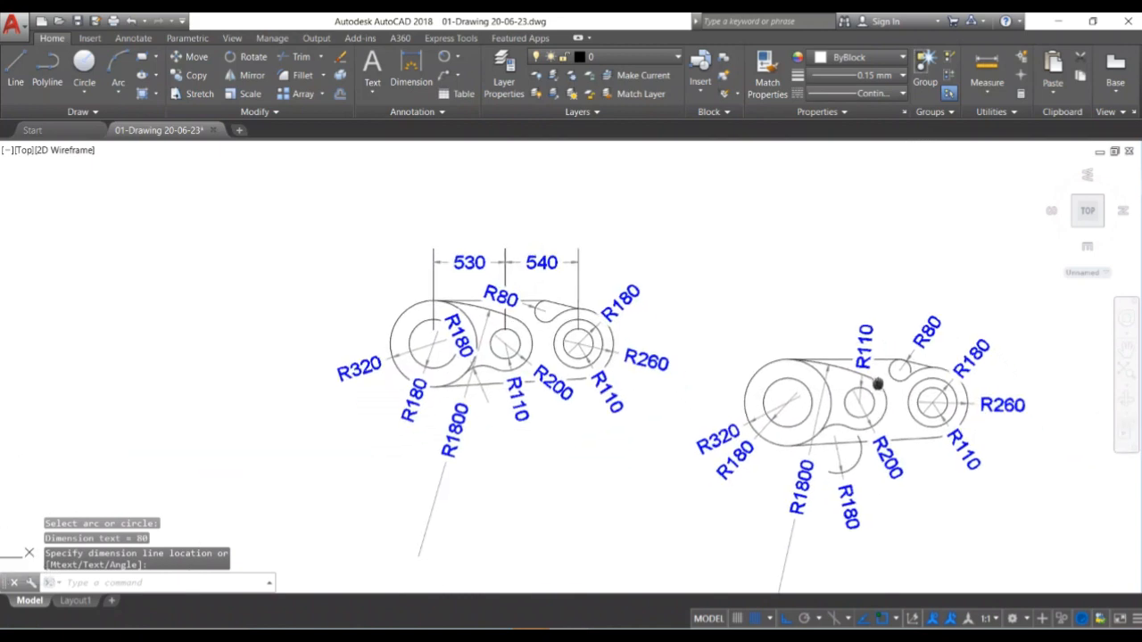
Add a horizontal linear dimension between the left and middle boss centres, placing it above the new profile.
{"action": "type", "text": "dli"}
{"action": "key", "text": "Return"}
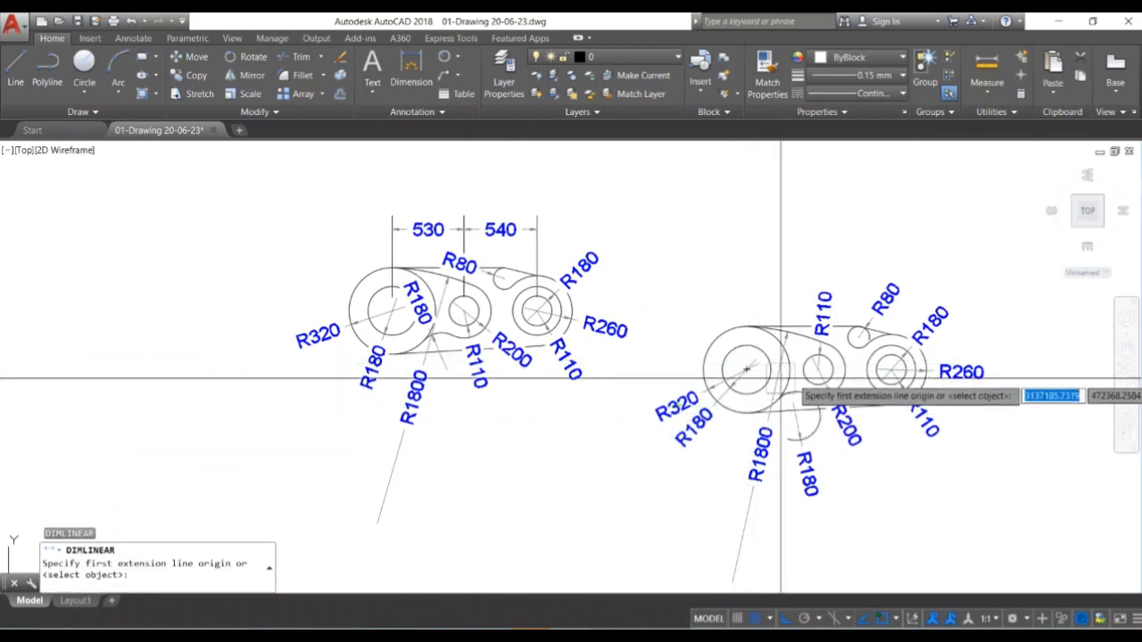
{"action": "left_click", "coordinate": [747, 368]}
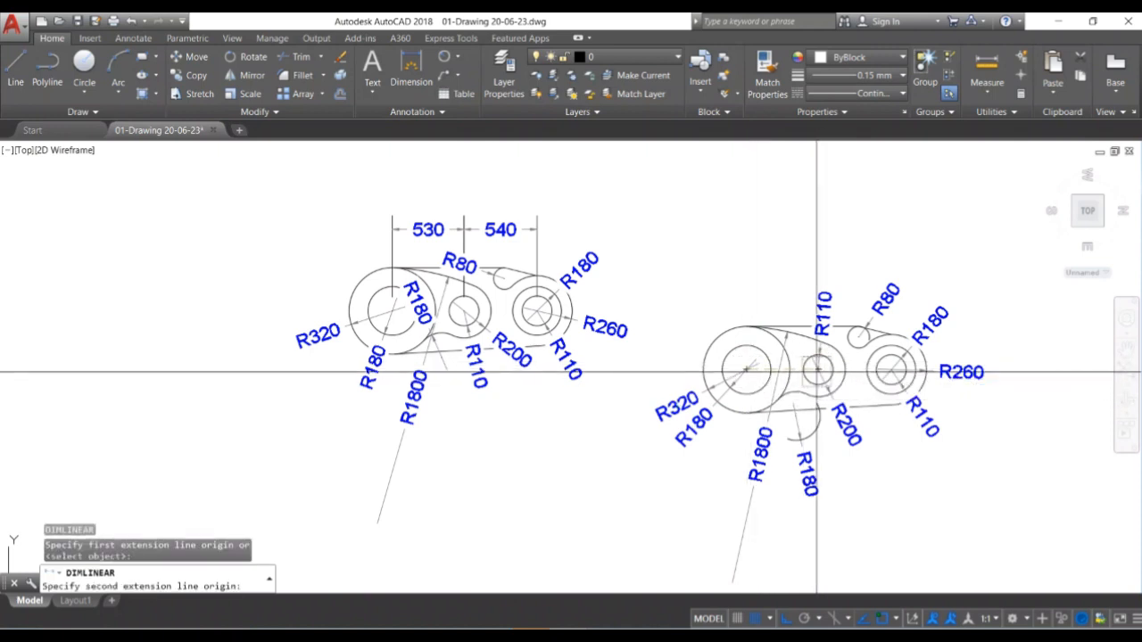
{"action": "left_click", "coordinate": [818, 369]}
{"action": "left_click", "coordinate": [808, 264]}
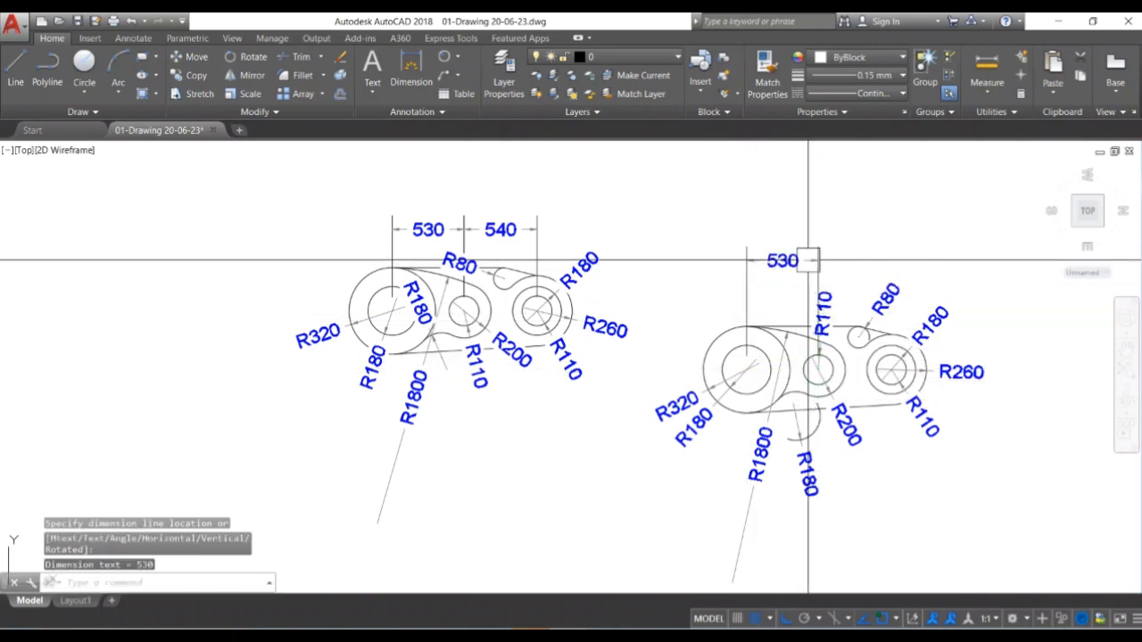
Try to continue the dimension chain from the middle boss to the right boss, and erase that continued dimension.
{"action": "key", "text": "Return"}
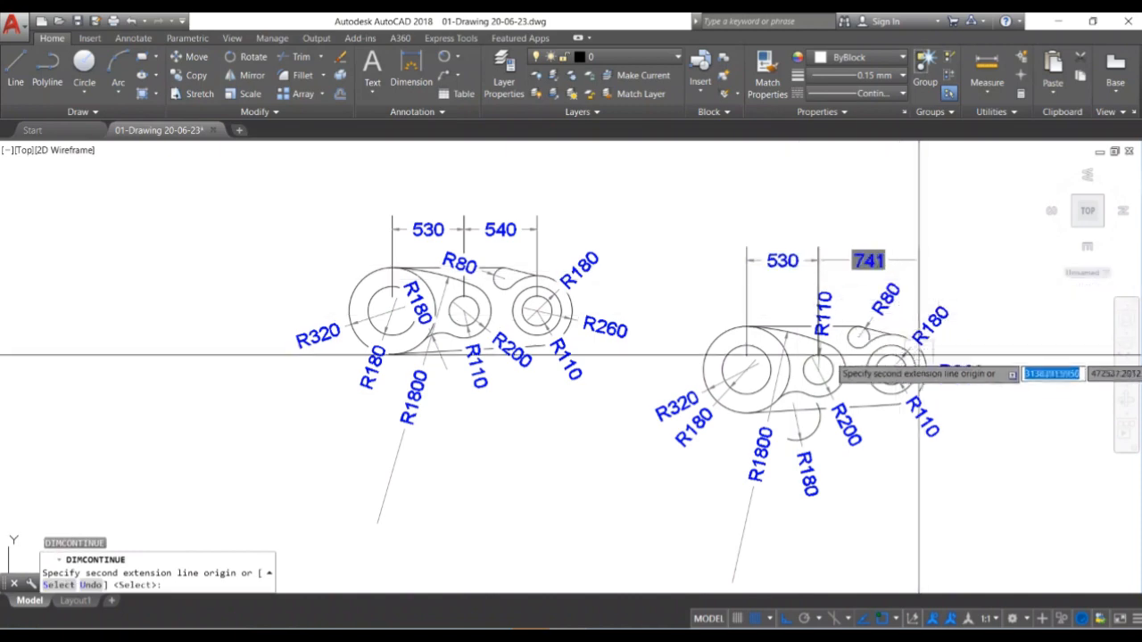
{"action": "key", "text": "Return"}
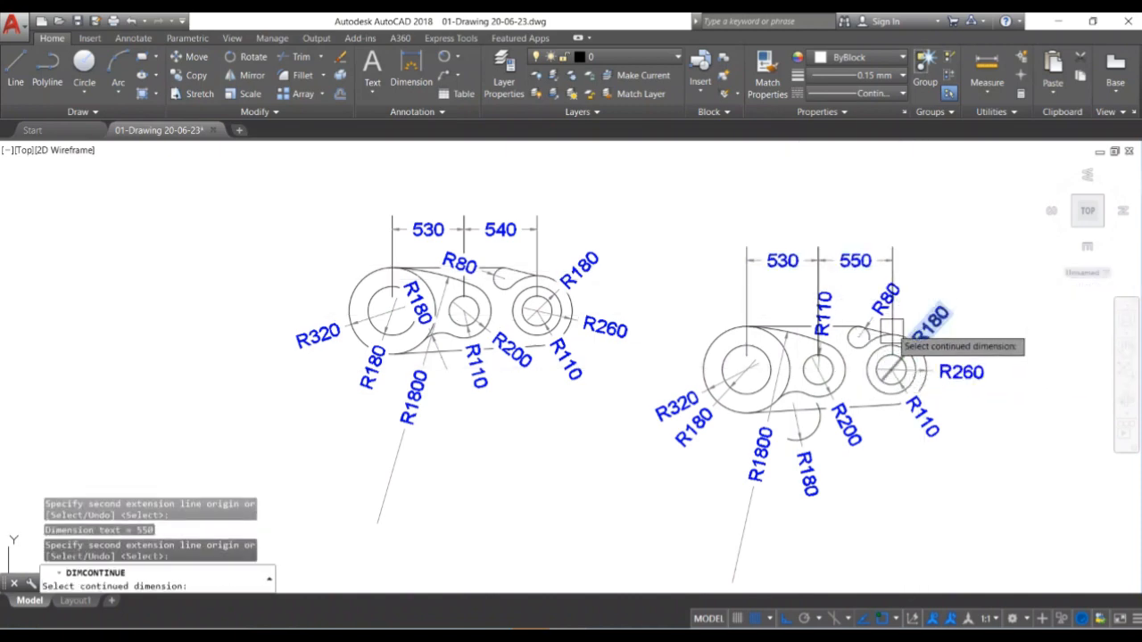
{"action": "key", "text": "Escape"}
{"action": "key", "text": "Escape"}
{"action": "key", "text": "Escape"}
{"action": "scroll", "coordinate": [896, 357], "scroll_direction": "up", "scroll_amount": 6}
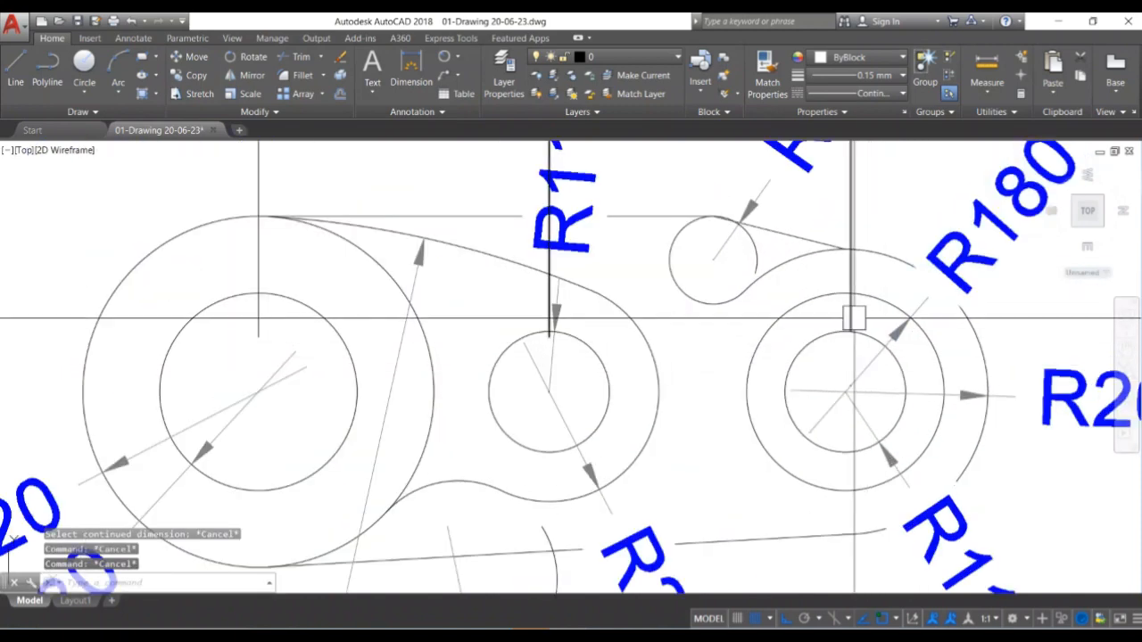
{"action": "scroll", "coordinate": [852, 315], "scroll_direction": "down", "scroll_amount": 8}
{"action": "key", "text": "Delete"}
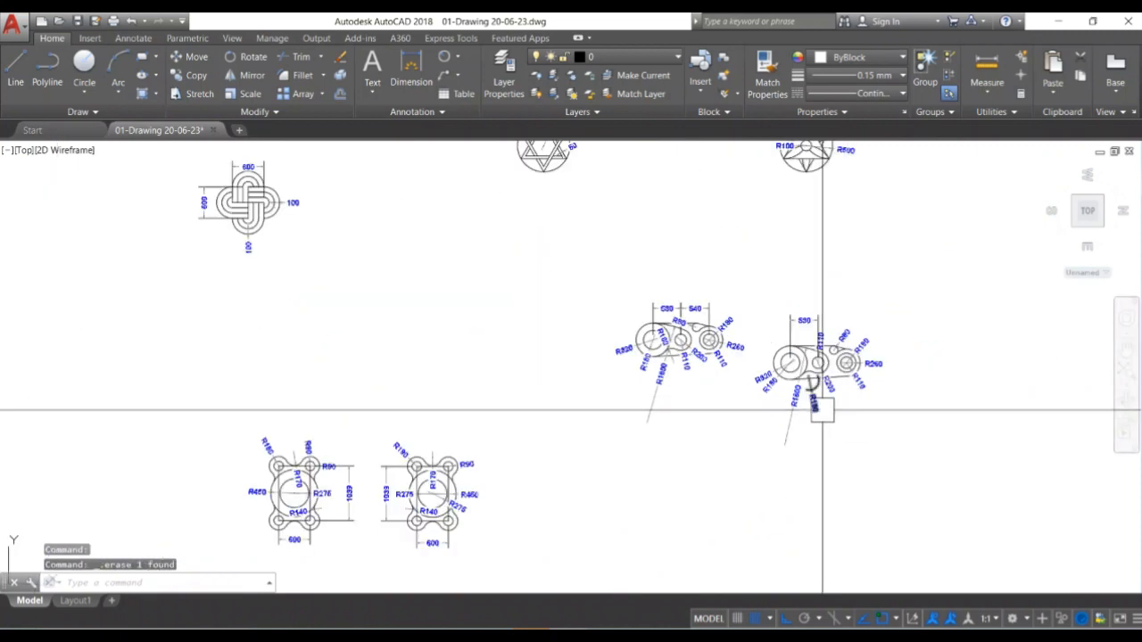
Continue the linear dimension between the left and middle bosses to the right boss's centre on the new profile.
{"action": "key", "text": "Return"}
{"action": "scroll", "coordinate": [803, 344], "scroll_direction": "up", "scroll_amount": 3}
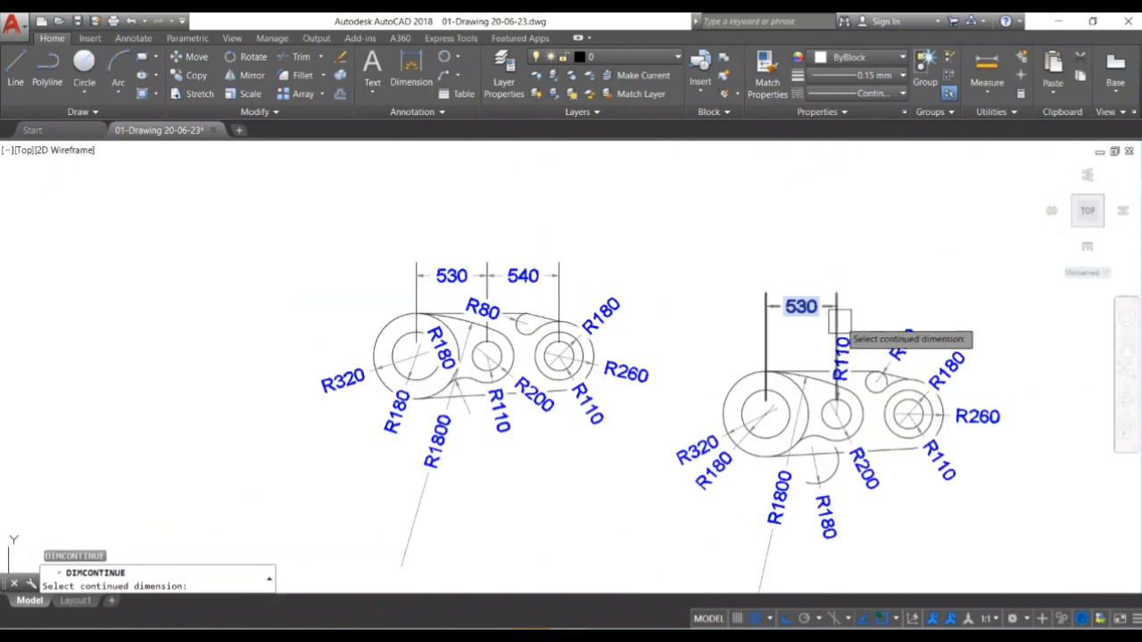
{"action": "left_click", "coordinate": [812, 308]}
{"action": "scroll", "coordinate": [856, 307], "scroll_direction": "up", "scroll_amount": 3}
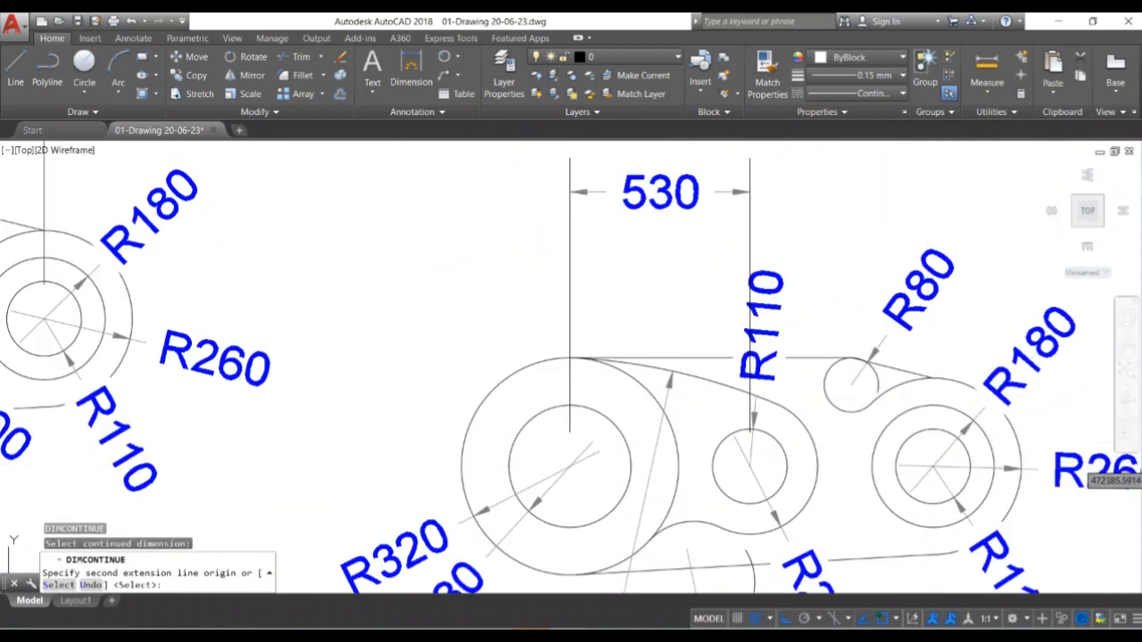
{"action": "left_click", "coordinate": [933, 466]}
{"action": "key", "text": "Return"}
{"action": "scroll", "coordinate": [821, 359], "scroll_direction": "down", "scroll_amount": 4}
{"action": "middle_click_drag", "start_coordinate": [820, 393], "coordinate": [794, 328]}
{"action": "key", "text": "Escape"}
{"action": "key", "text": "Escape"}
{"action": "key", "text": "Escape"}
{"action": "key", "text": "Escape"}
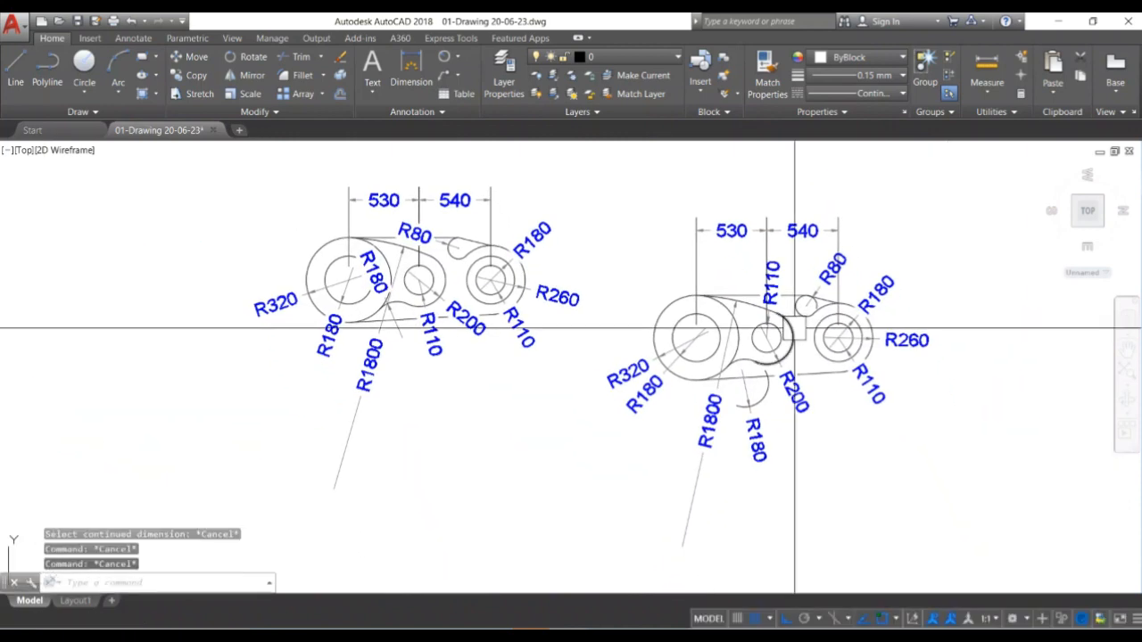
{"action": "middle_click_drag", "start_coordinate": [826, 434], "coordinate": [773, 471]}
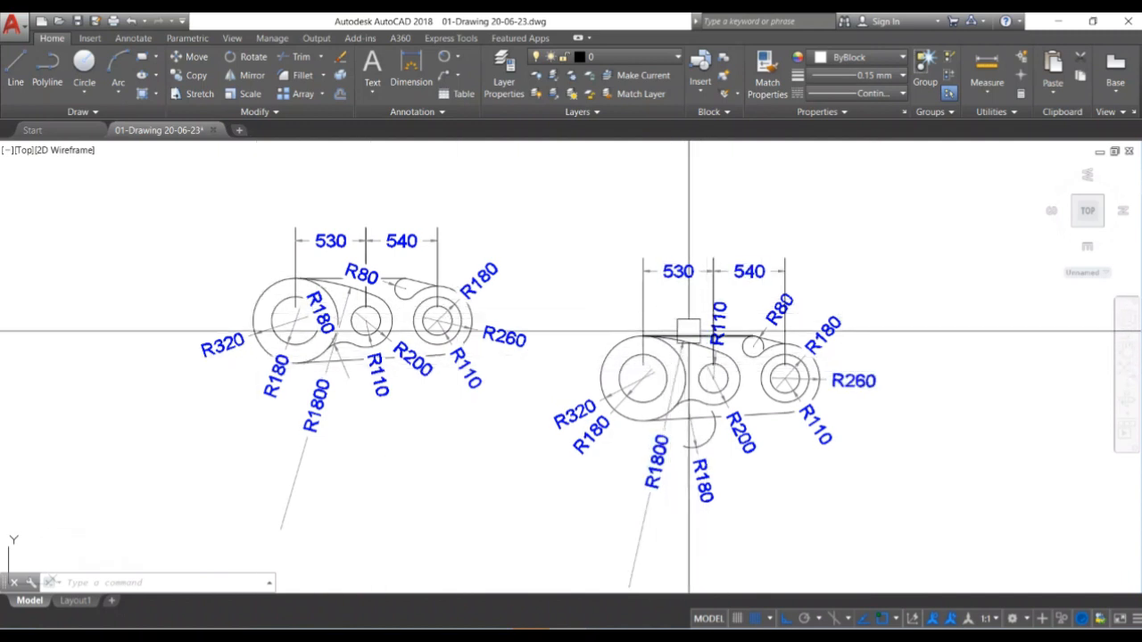
{"action": "middle_click_drag", "start_coordinate": [730, 453], "coordinate": [734, 406]}
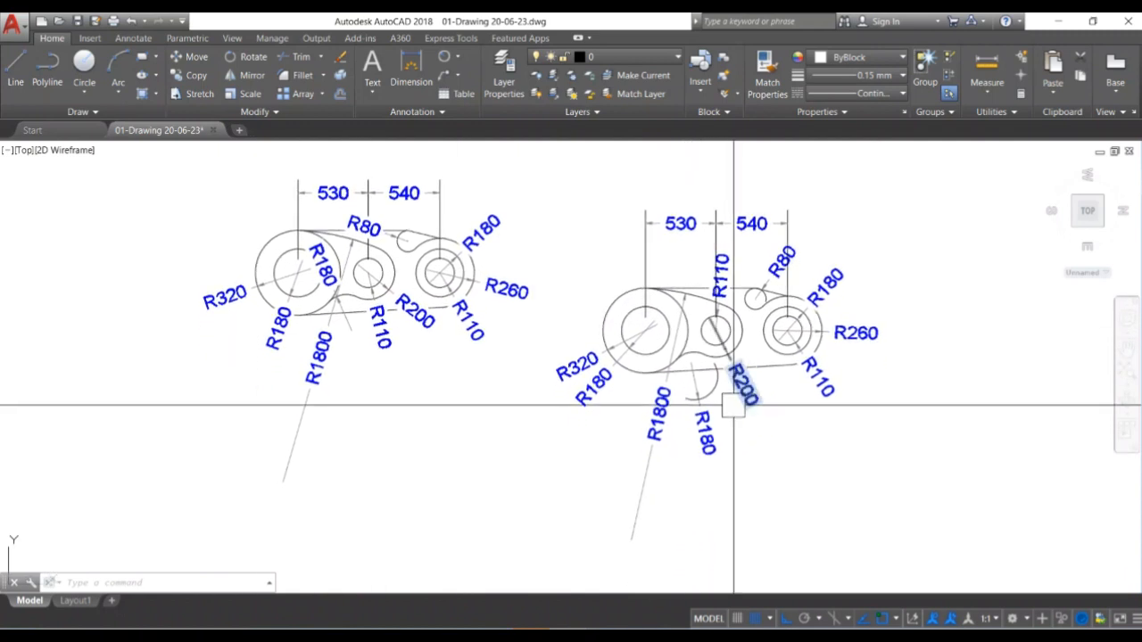